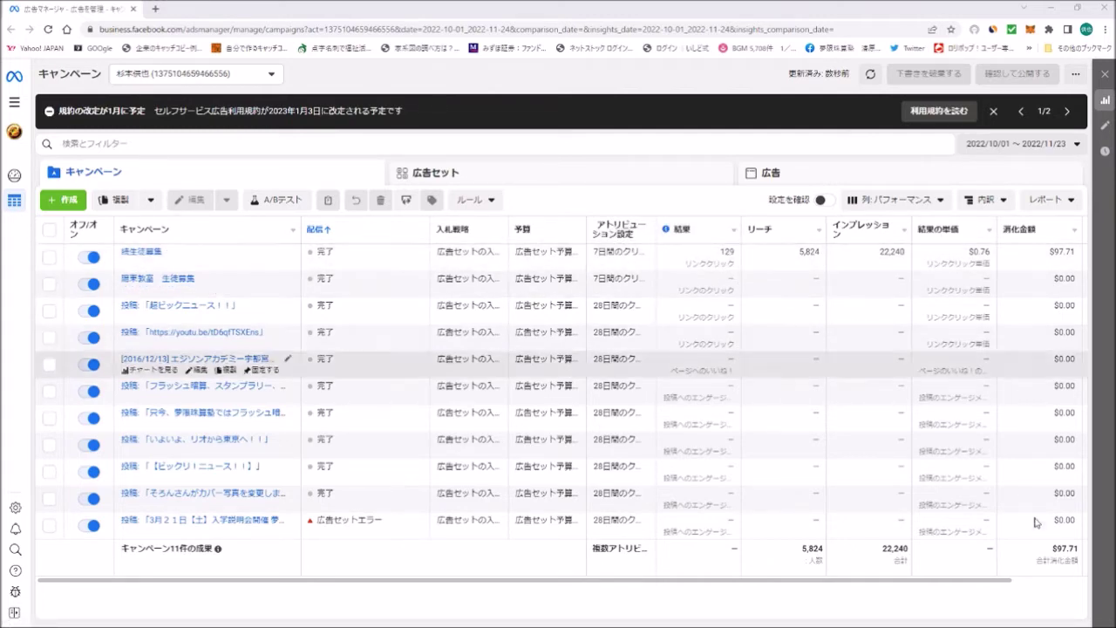
Examine the campaign table's results, reach, impressions, cost per result, amount spent and end date columns, dismissing the browser notification
drag(1002, 579, 1074, 579)
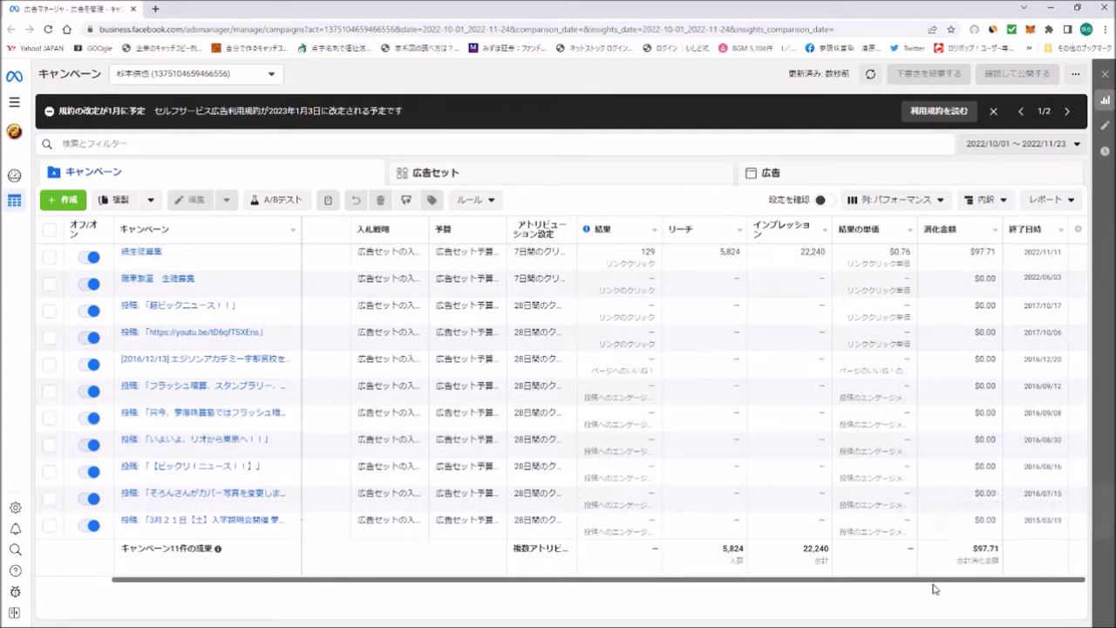
drag(933, 584, 905, 585)
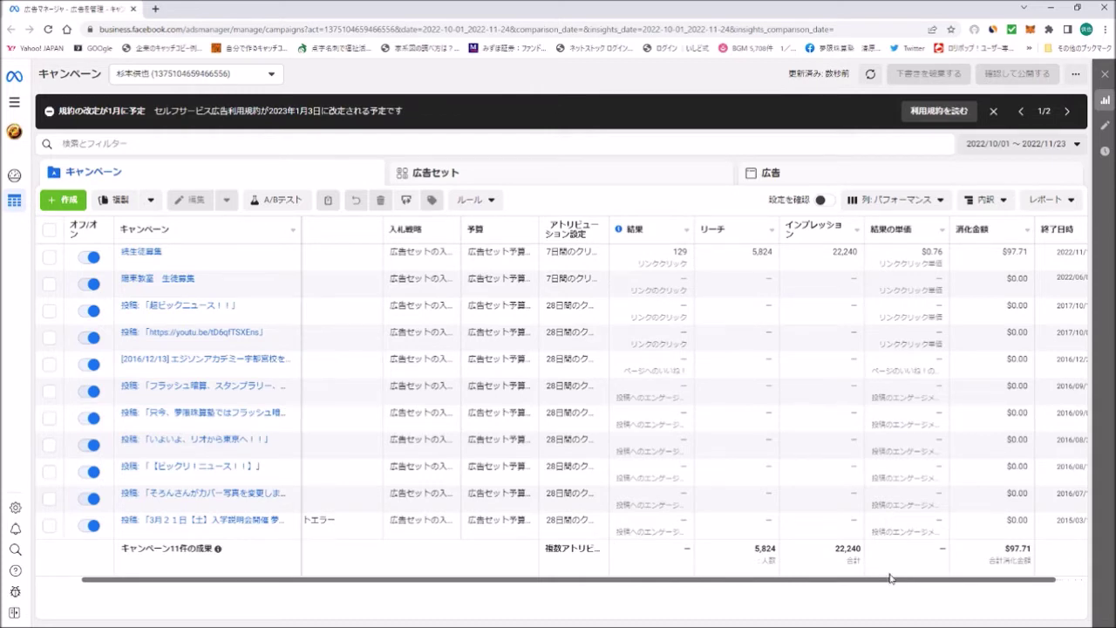
drag(881, 585, 906, 580)
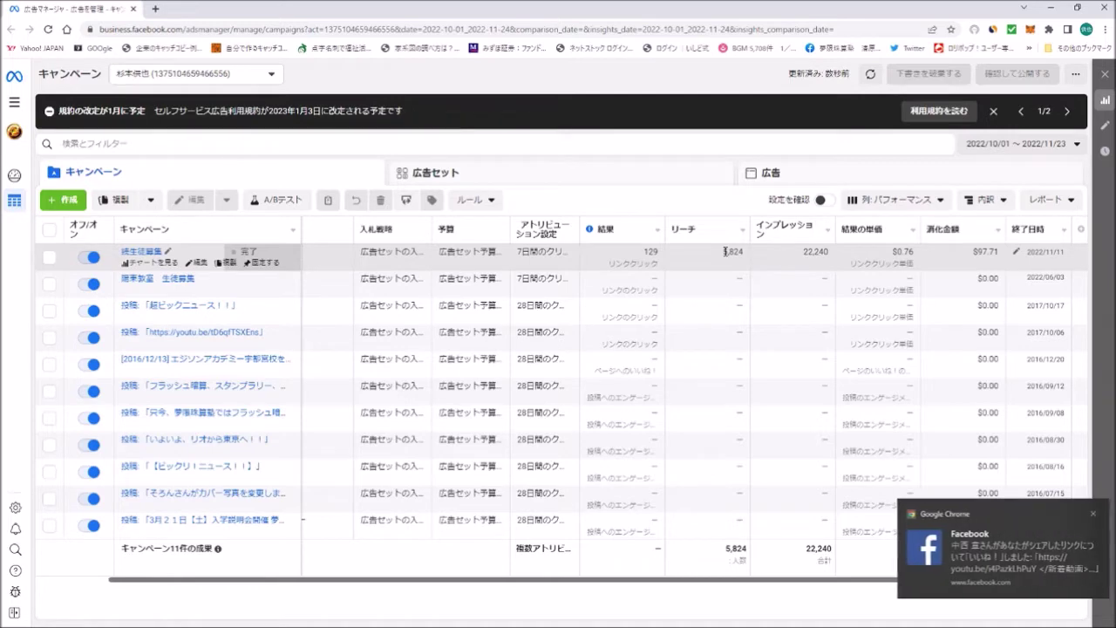
click(1093, 516)
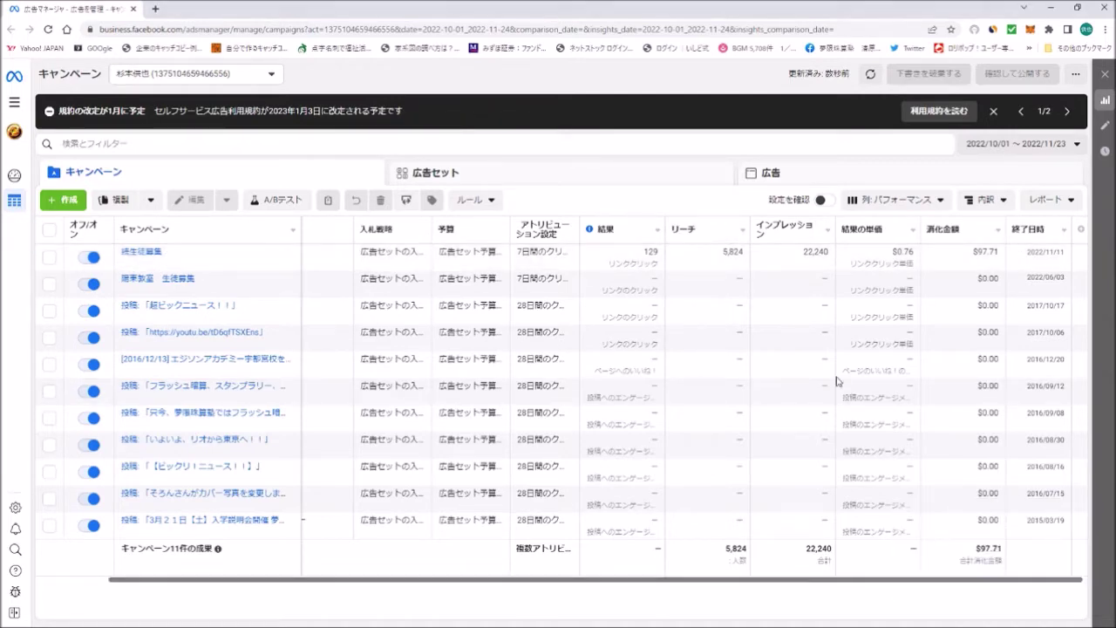
mouse_move(712, 247)
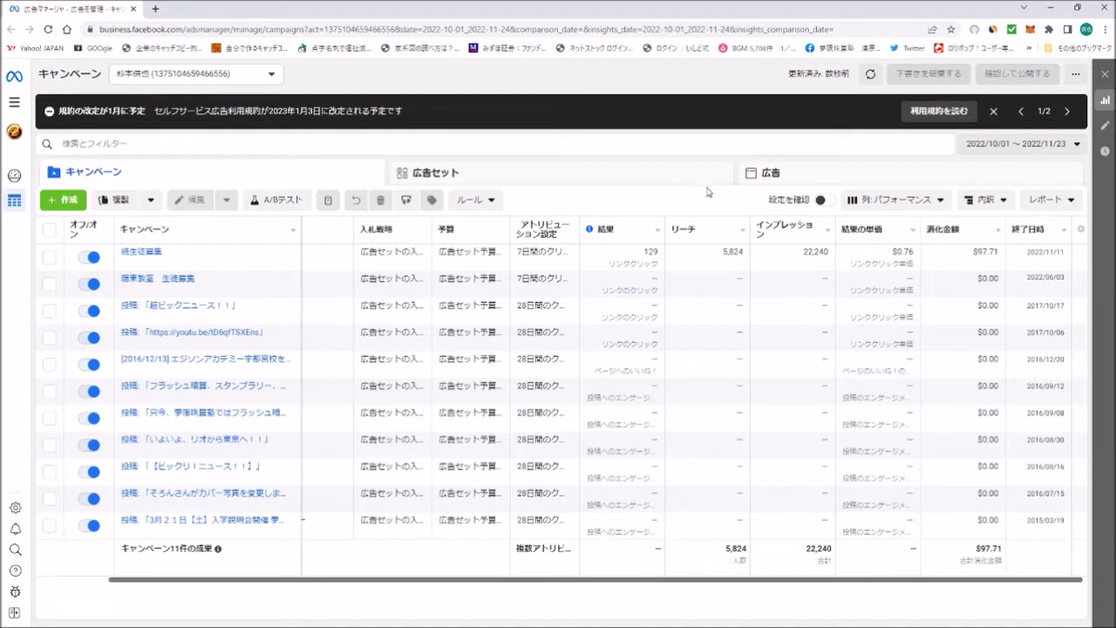
mouse_move(670, 242)
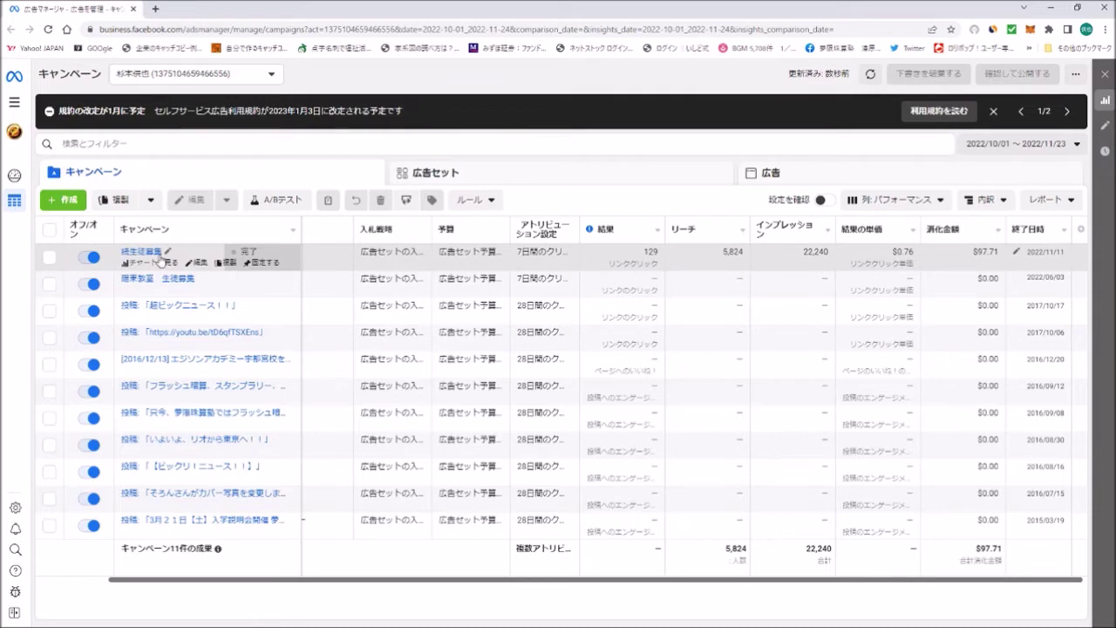
Open the performance charts of the 続生徒募集 campaign and examine the daily link click trend
click(142, 253)
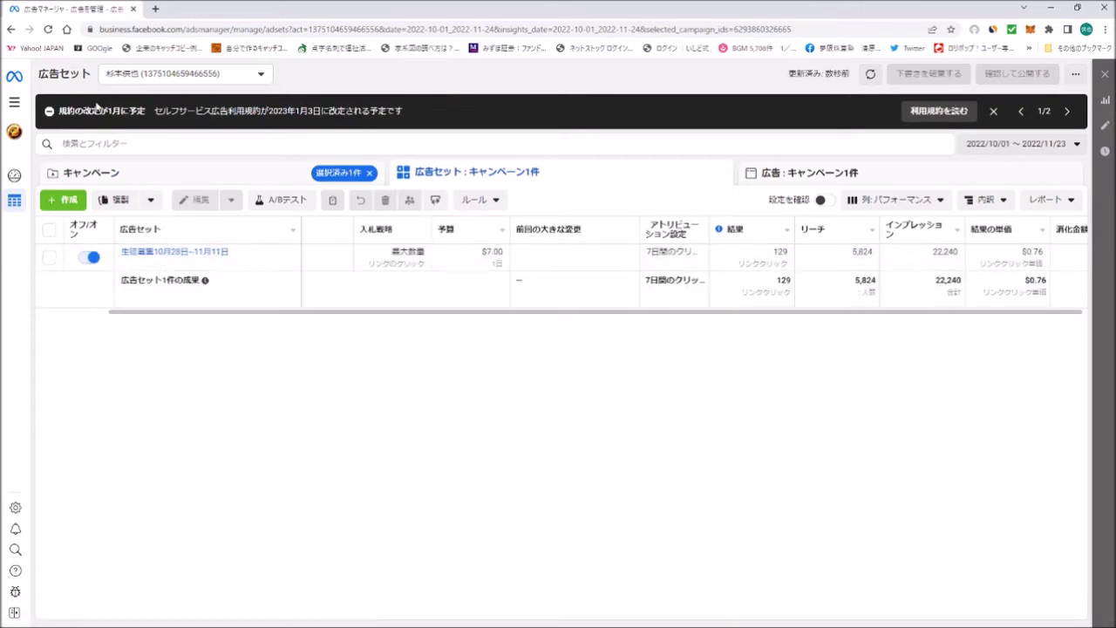
click(10, 31)
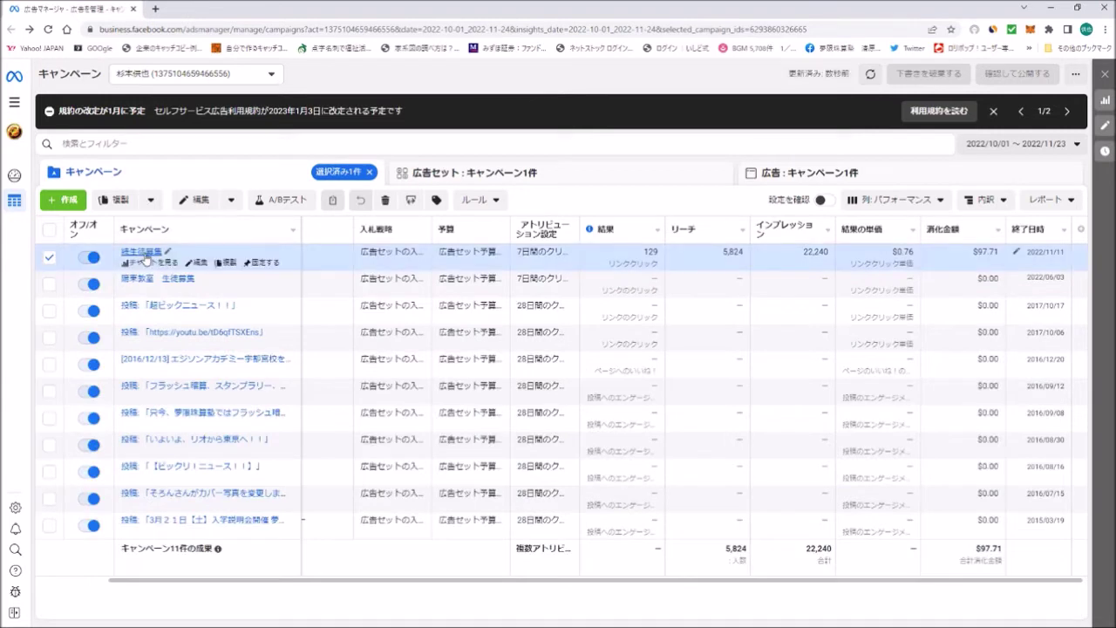
click(154, 263)
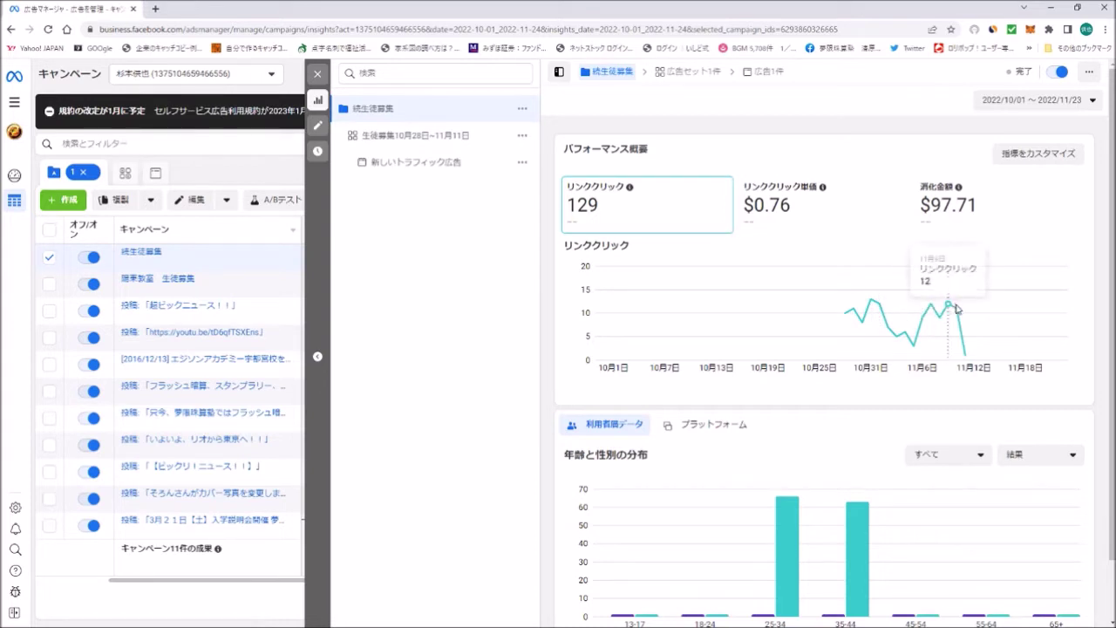
scroll(949, 327, down, 1)
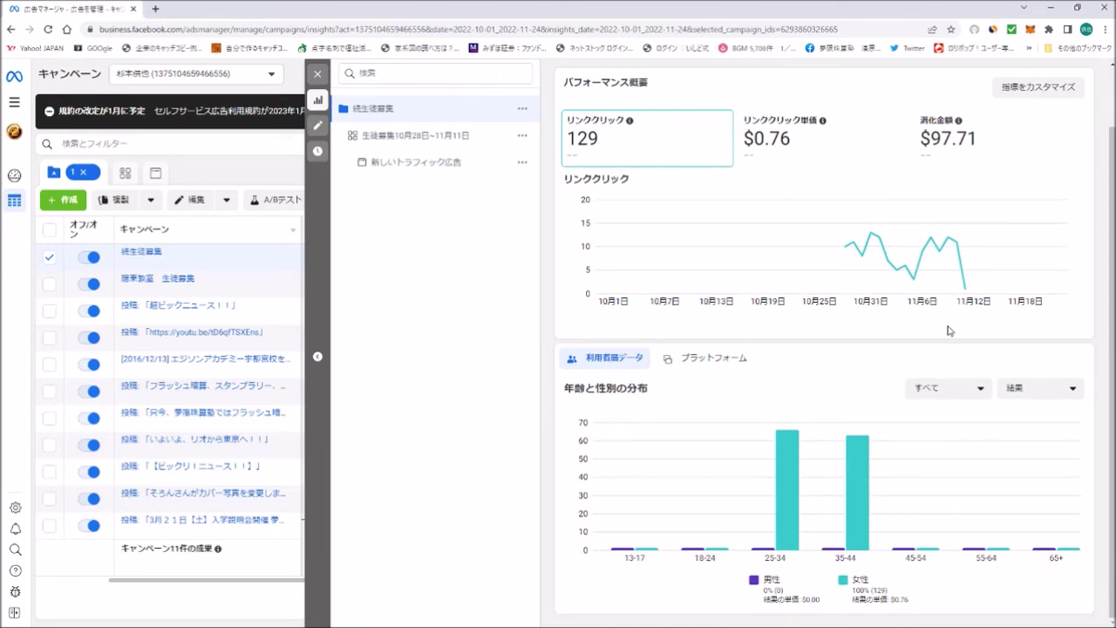
scroll(949, 330, up, 1)
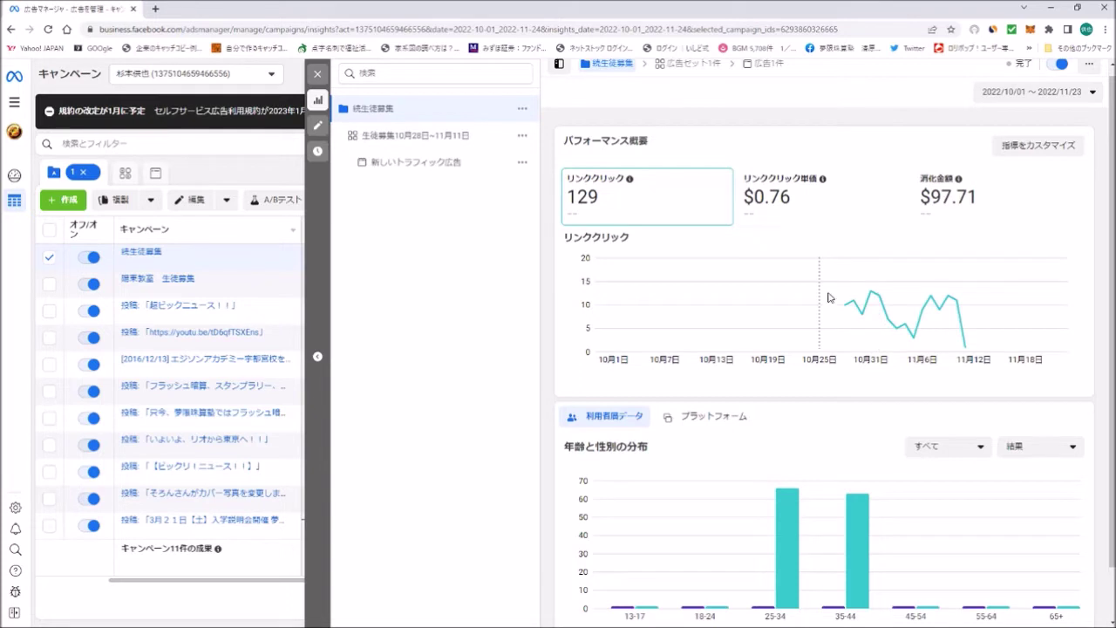
mouse_move(870, 297)
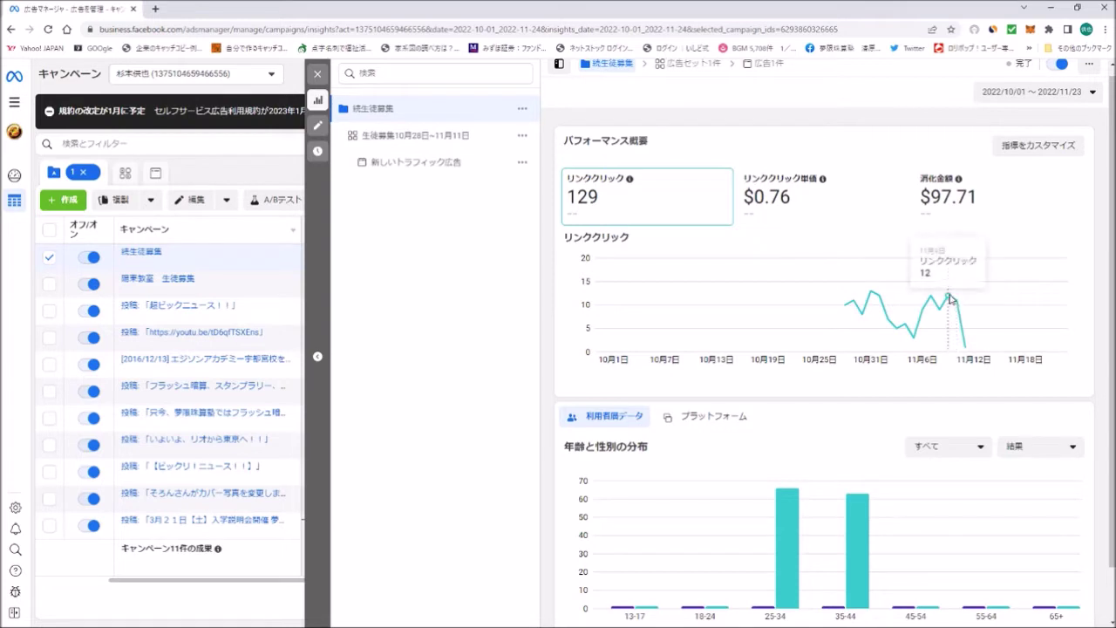
mouse_move(951, 300)
Examine the age and gender distribution of the results, comparing the 25-34 and 35-44 groups, and recheck the link click graph
scroll(998, 330, down, 1)
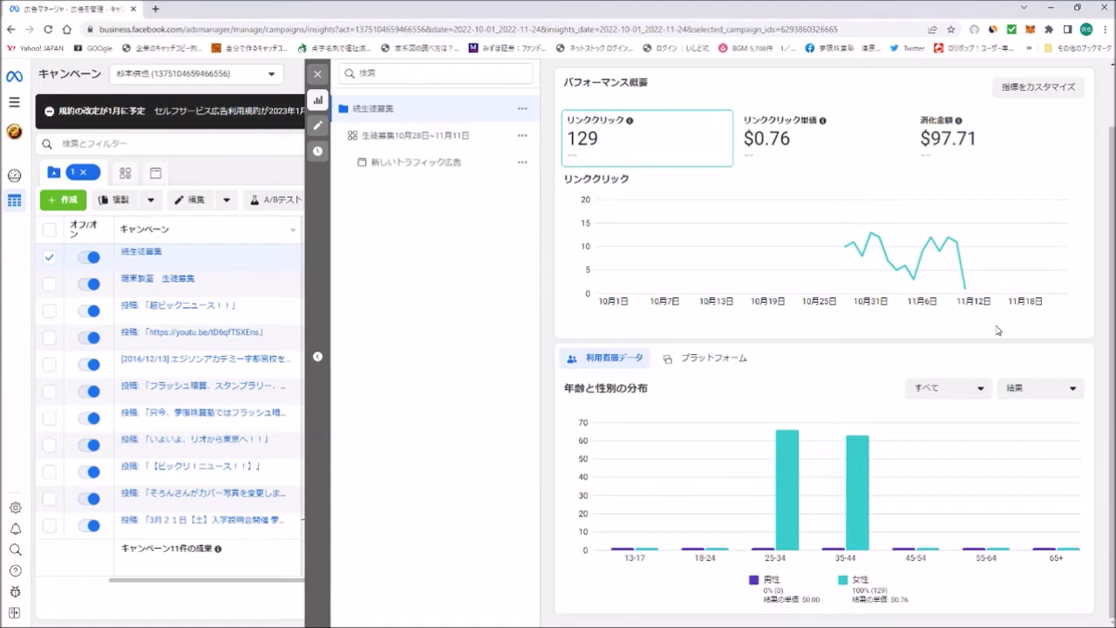
mouse_move(862, 460)
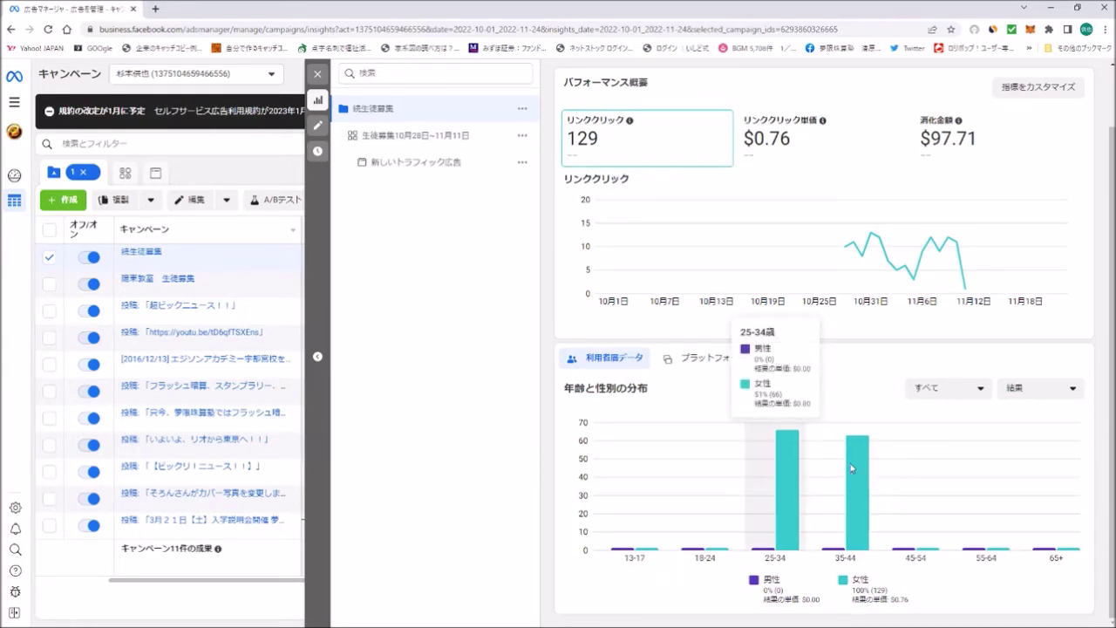
mouse_move(782, 449)
mouse_move(855, 523)
mouse_move(837, 446)
mouse_move(867, 471)
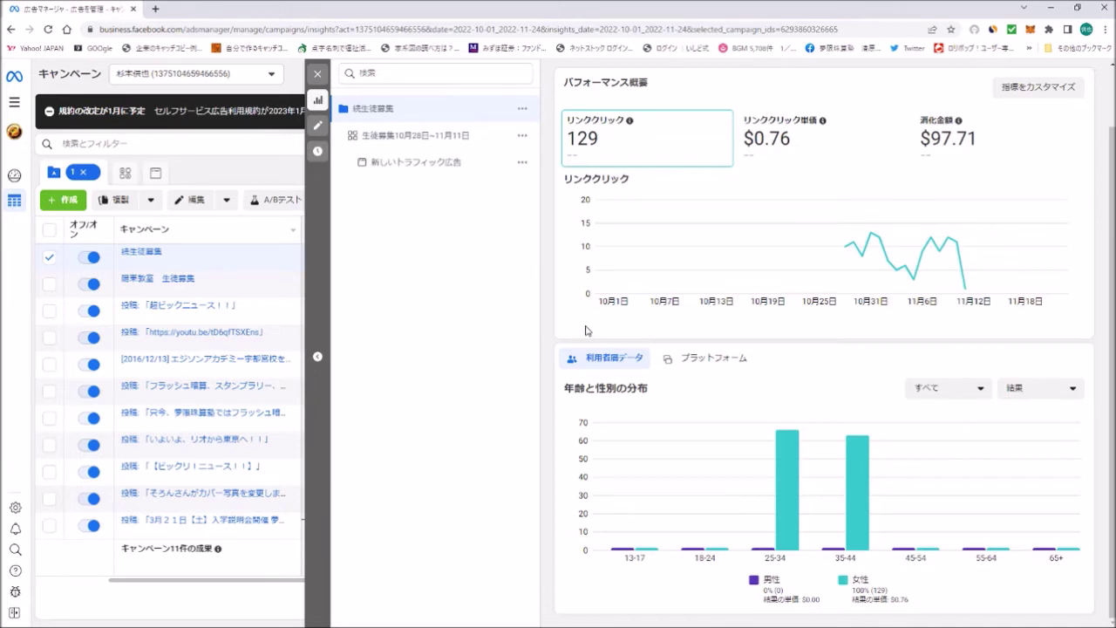
scroll(585, 331, up, 1)
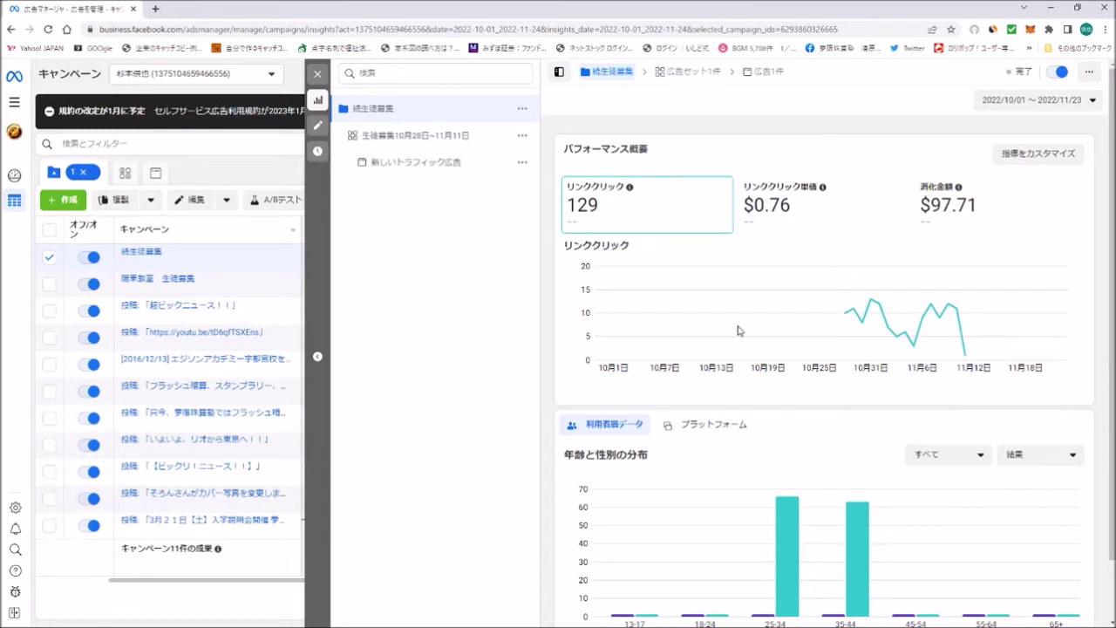
mouse_move(872, 302)
Show the campaign results by platform and compare the reach and results for Facebook and Instagram
scroll(938, 365, down, 1)
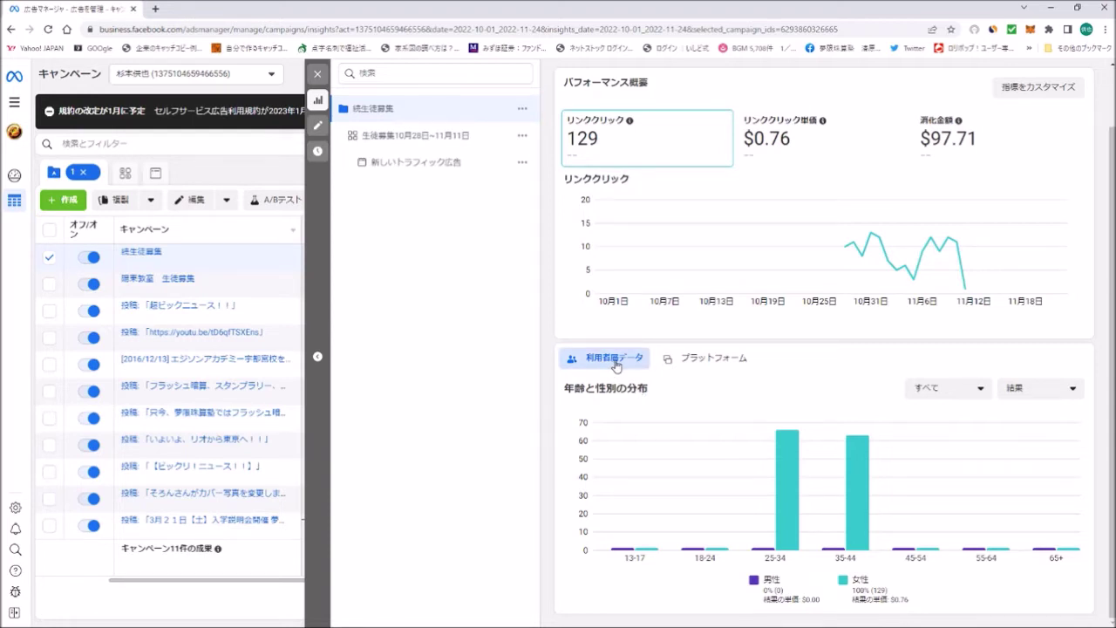
click(700, 365)
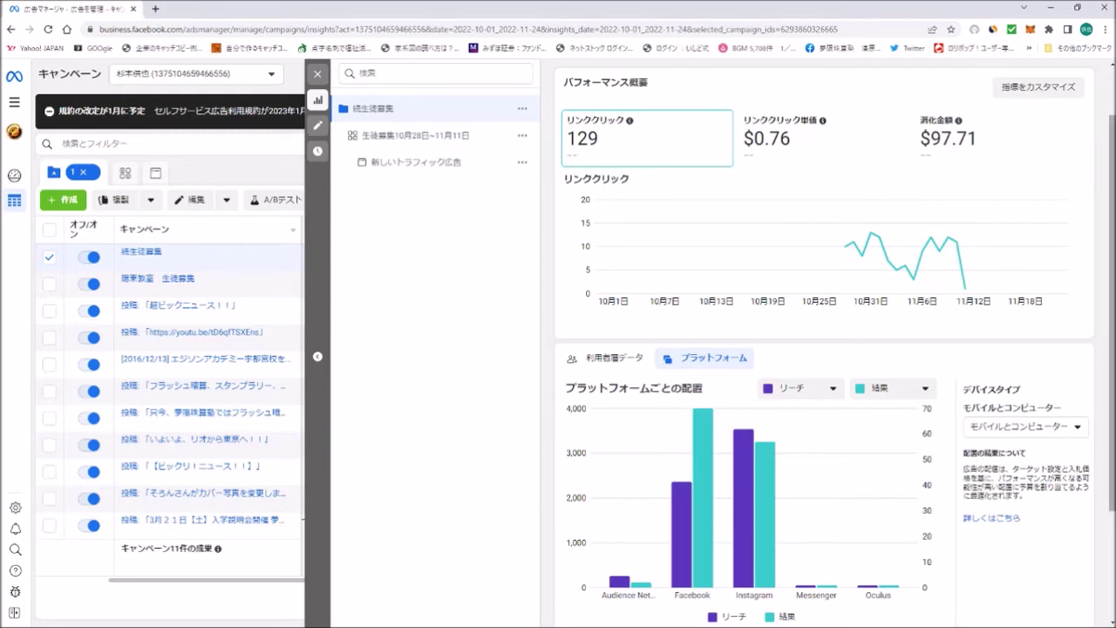
scroll(1111, 314, down, 1)
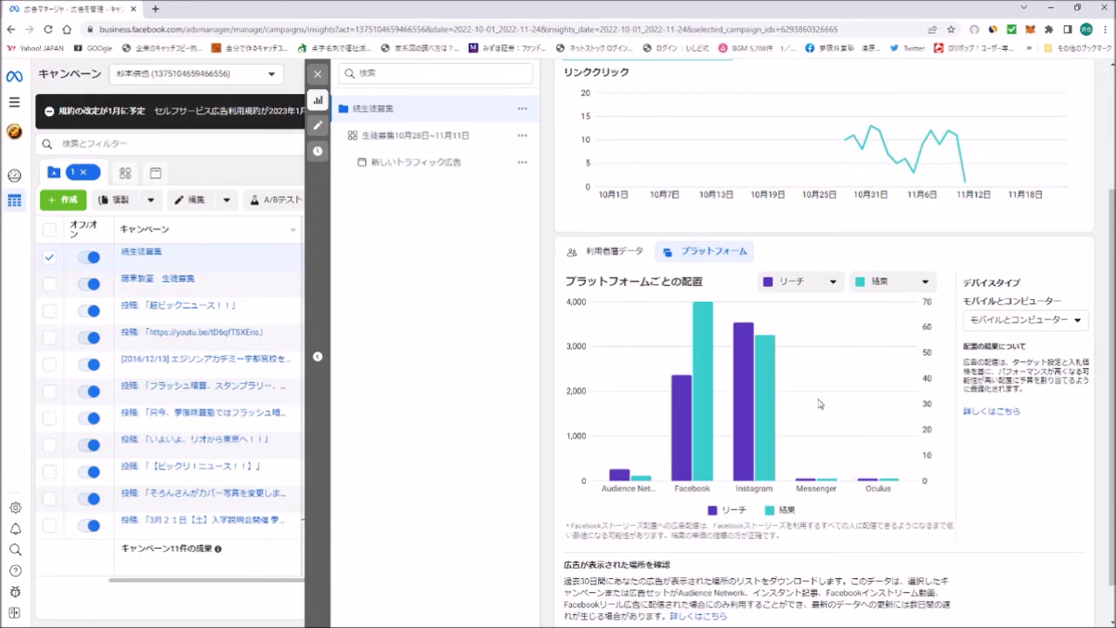
mouse_move(698, 321)
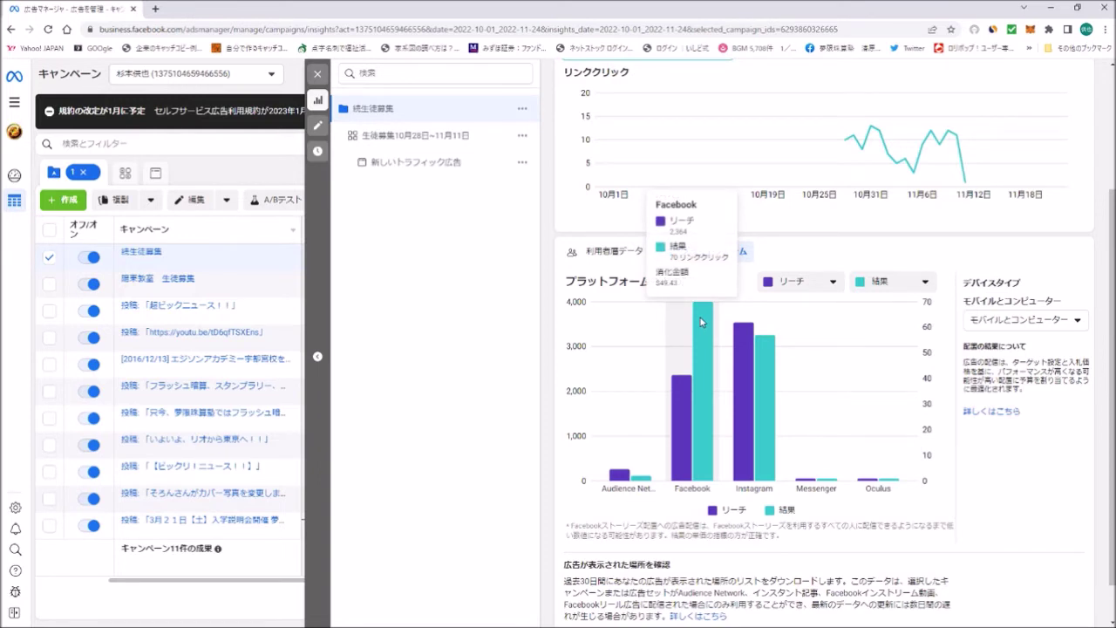
mouse_move(768, 357)
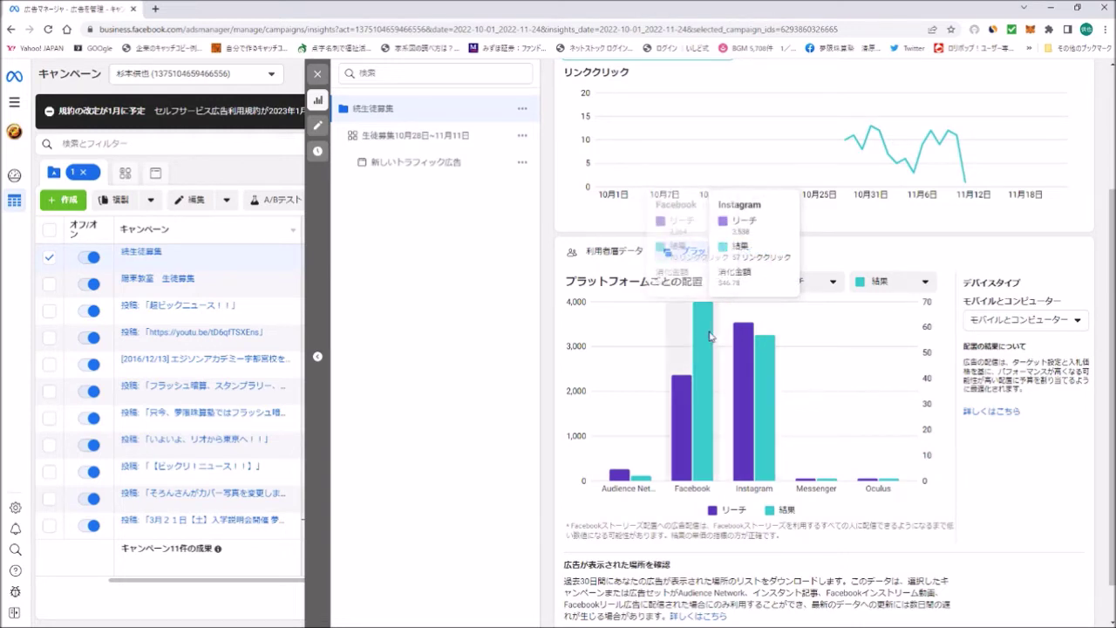
mouse_move(765, 381)
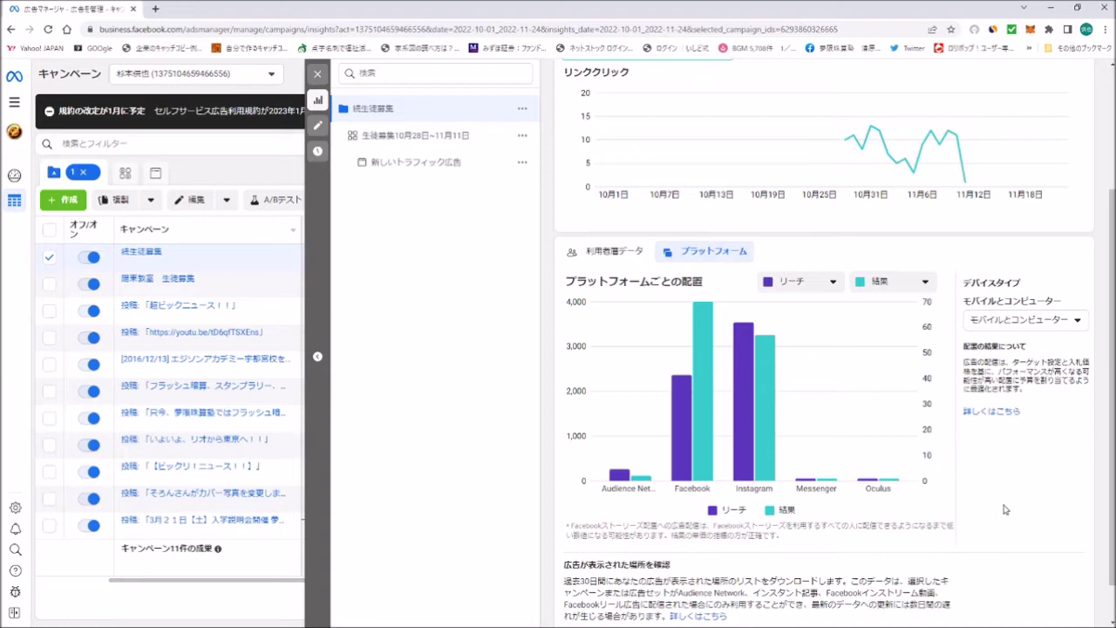
mouse_move(687, 465)
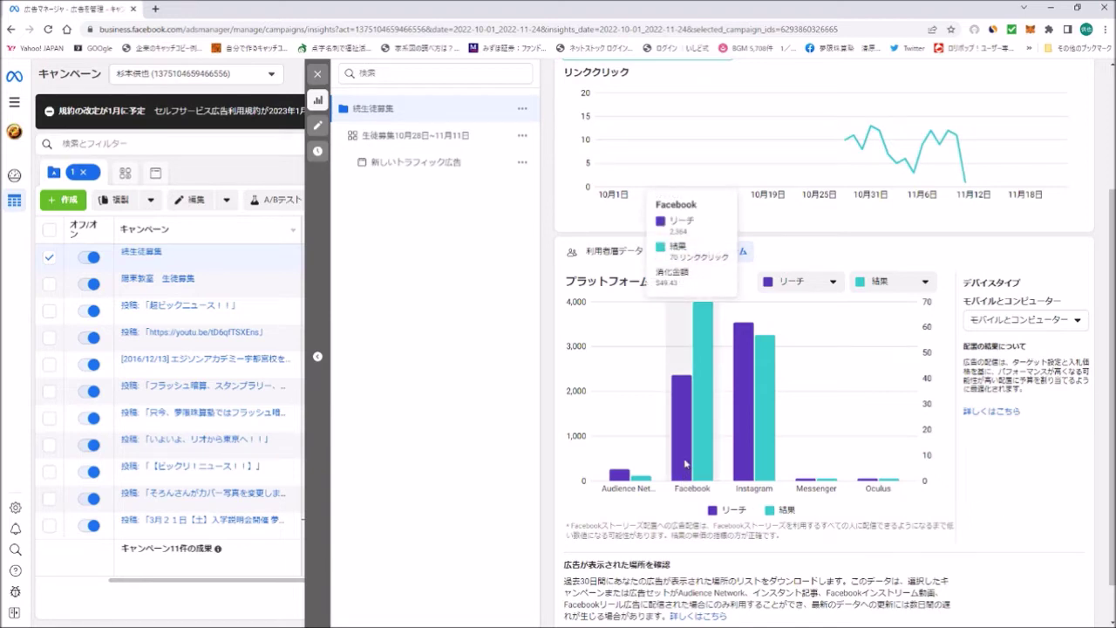
mouse_move(744, 450)
Review the rest of the placement report and the performance overview's link clicks, cost per click and amount spent
scroll(1020, 466, down, 1)
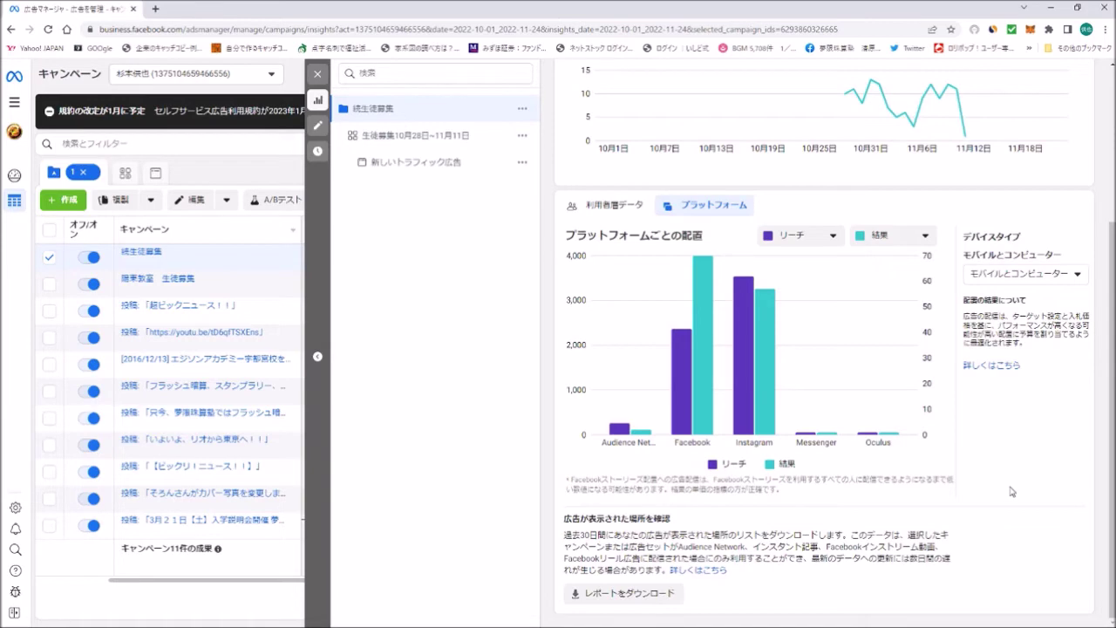
scroll(998, 490, up, 2)
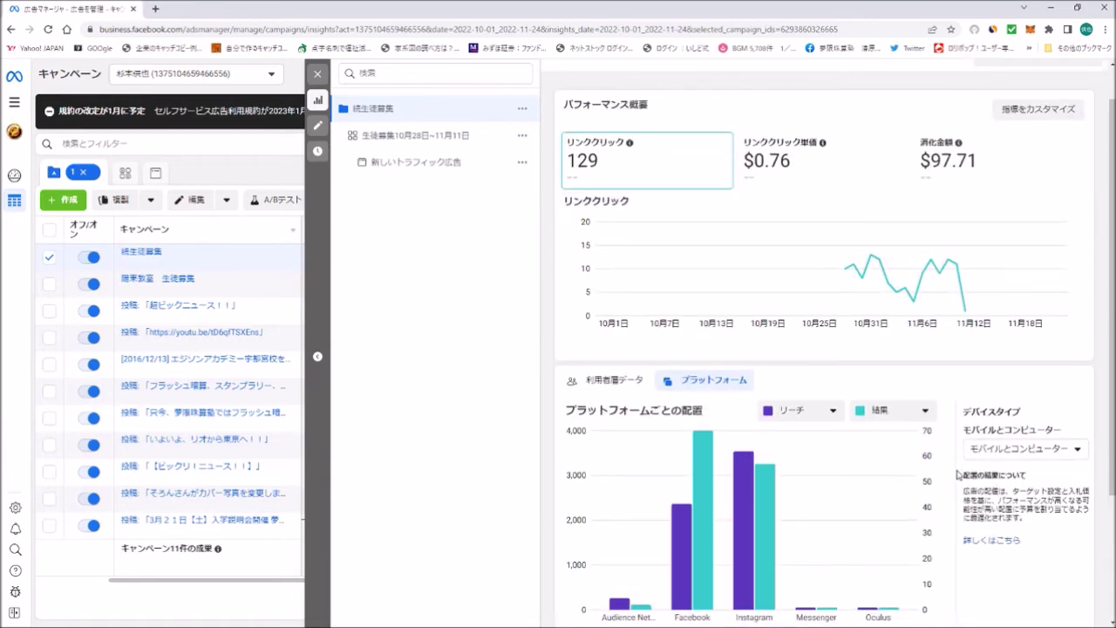
scroll(956, 474, up, 1)
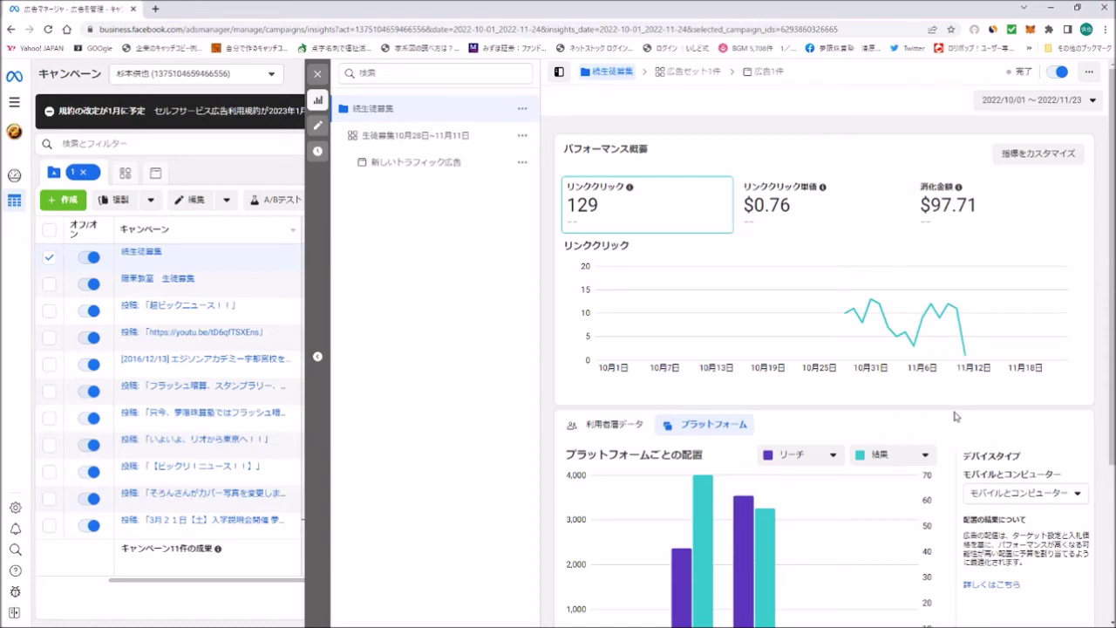
scroll(954, 417, down, 3)
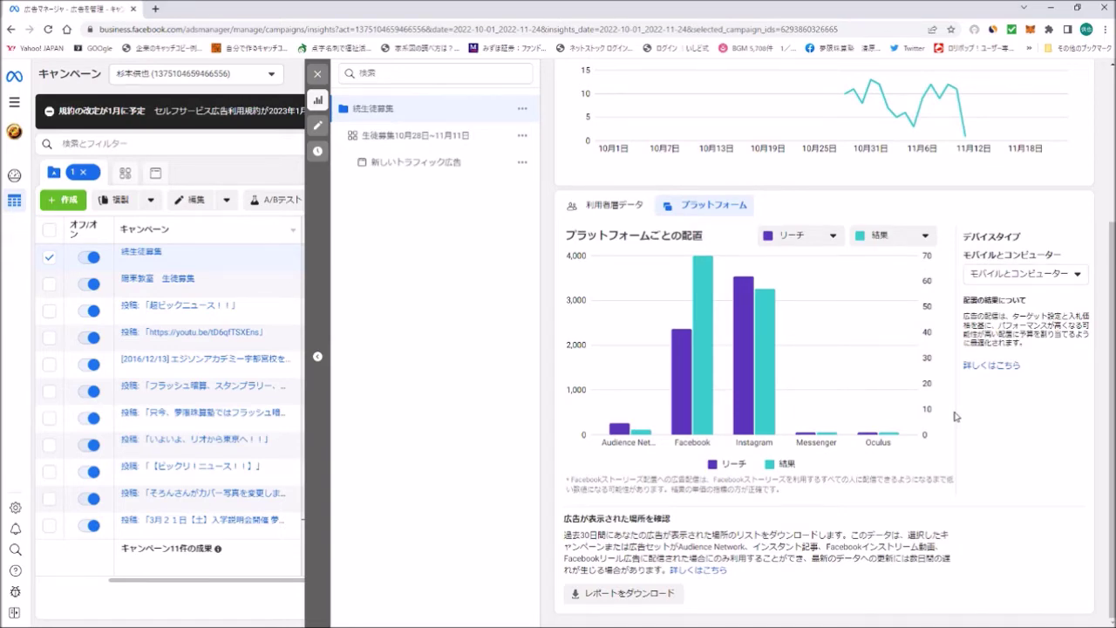
scroll(953, 416, up, 3)
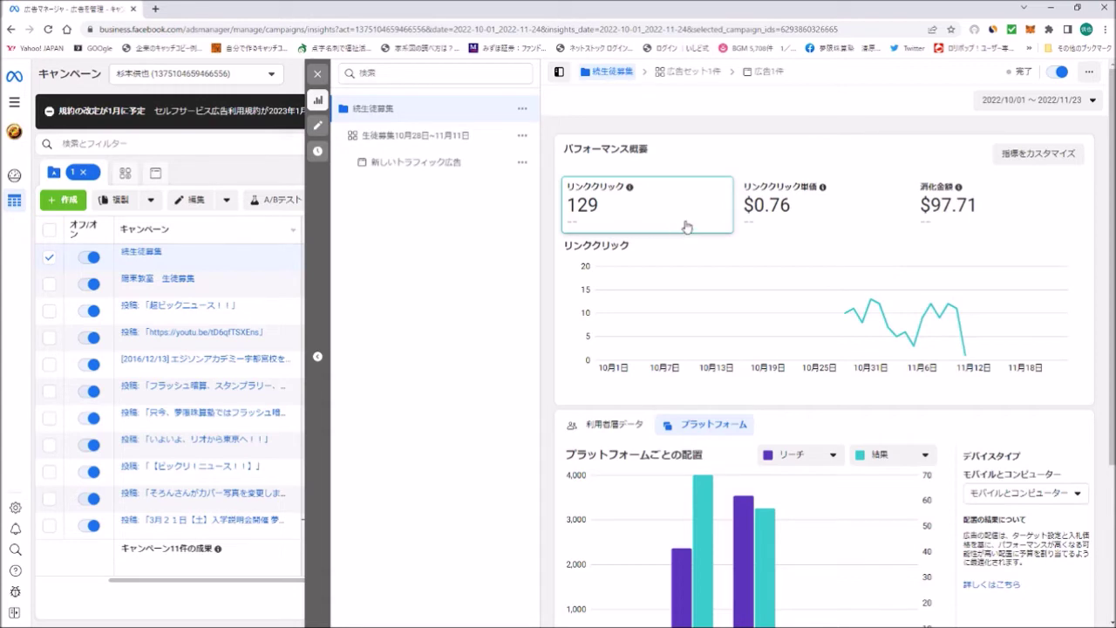
mouse_move(616, 188)
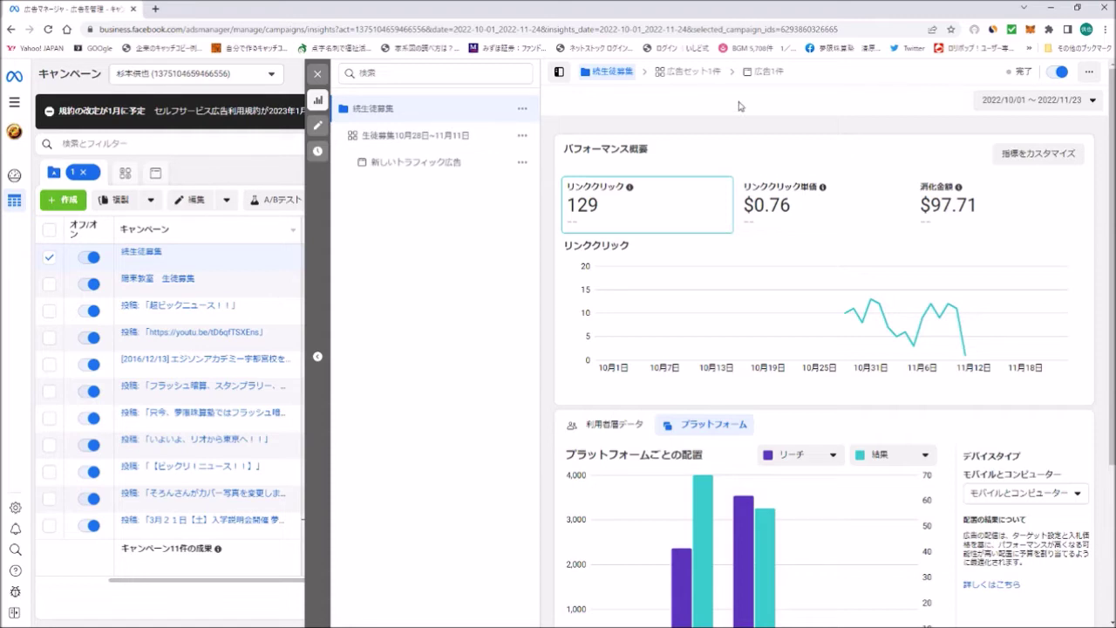
Open the 続生徒募集 campaign for editing and duplicate its ad 新しいトラフィック広告 once within the original campaign
click(319, 77)
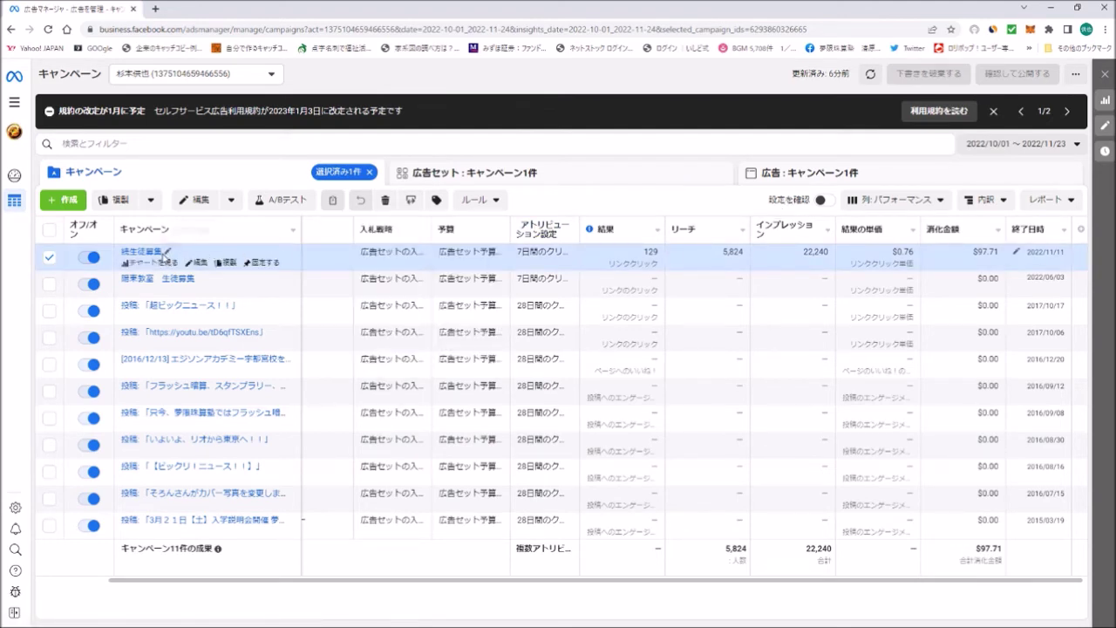
click(197, 263)
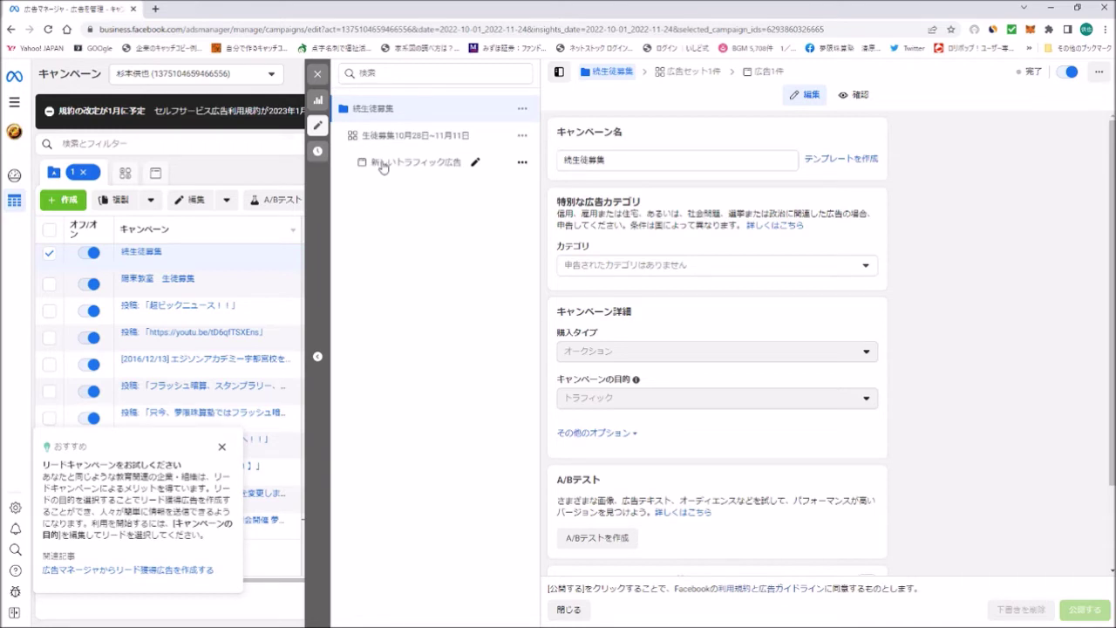
click(523, 164)
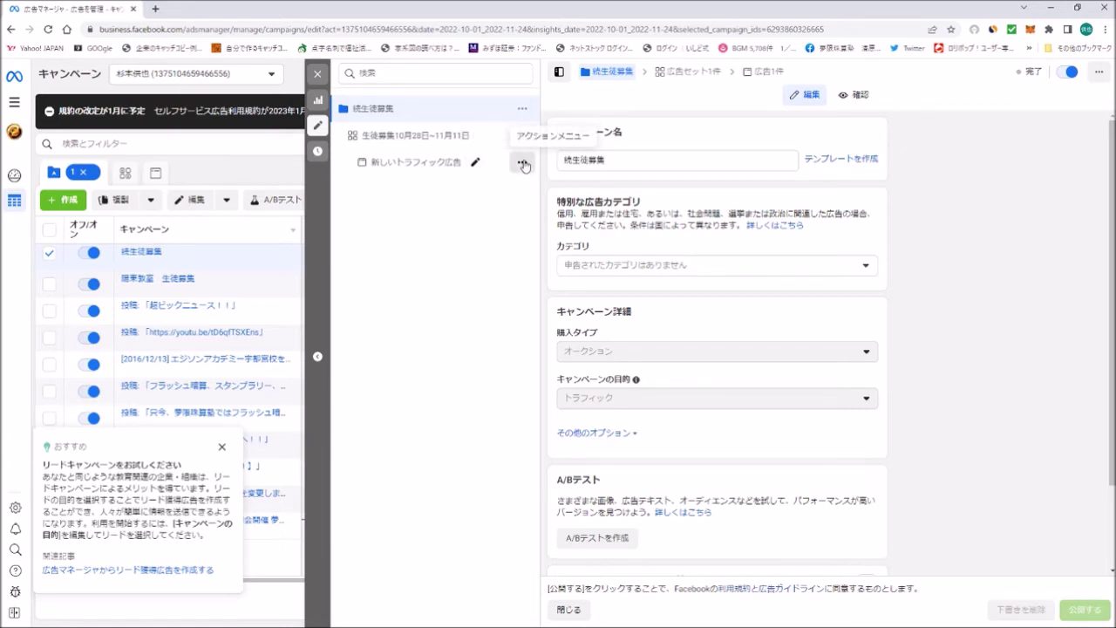
click(523, 164)
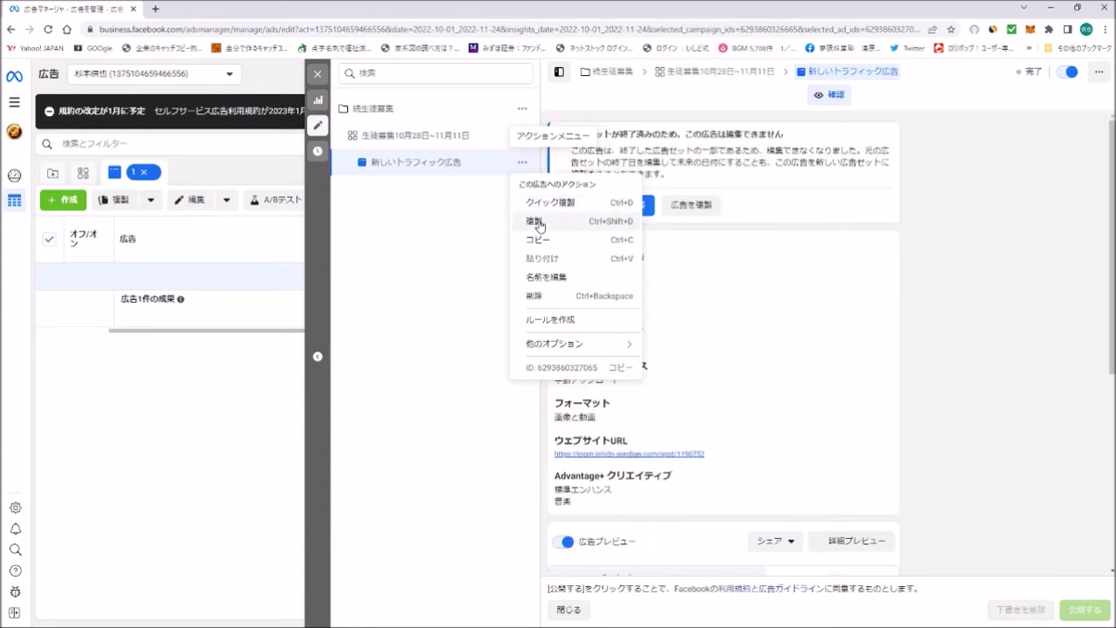
click(537, 223)
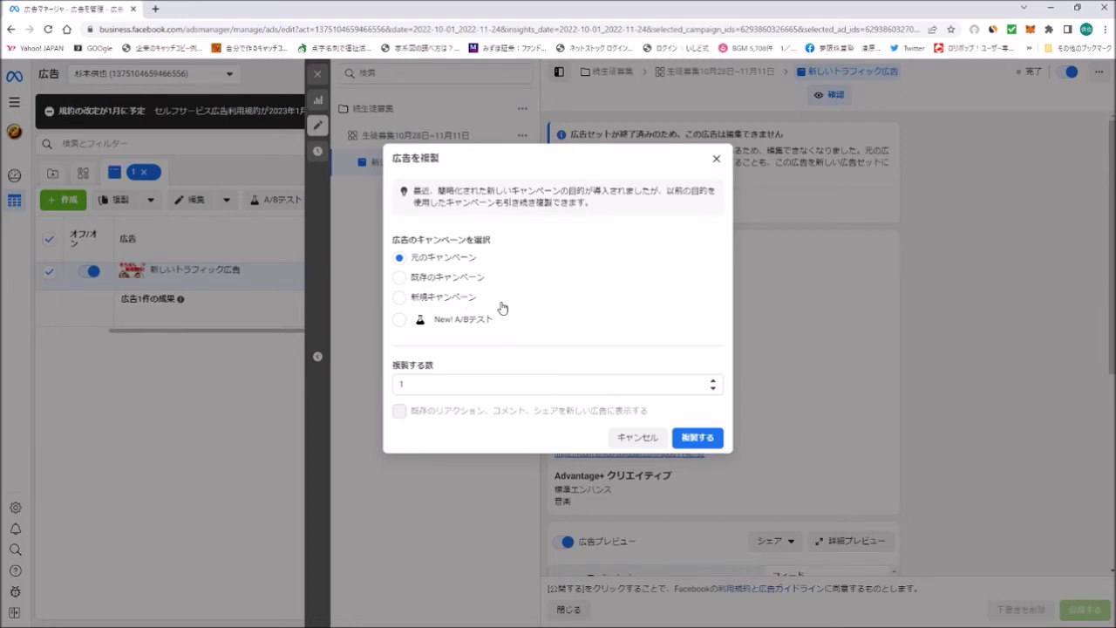
click(695, 439)
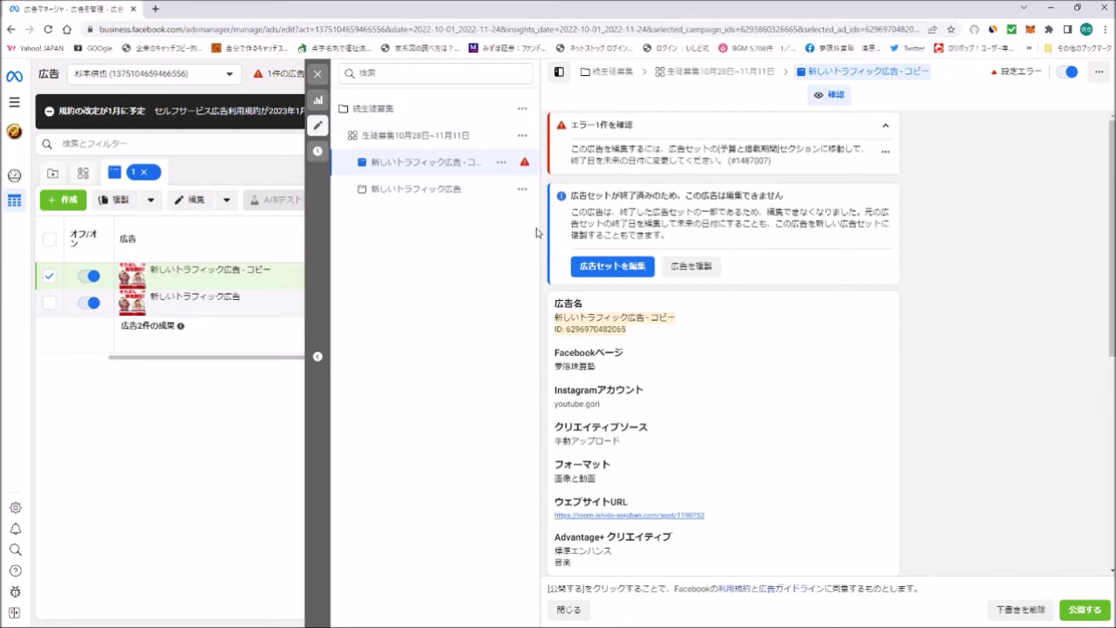
mouse_move(205, 273)
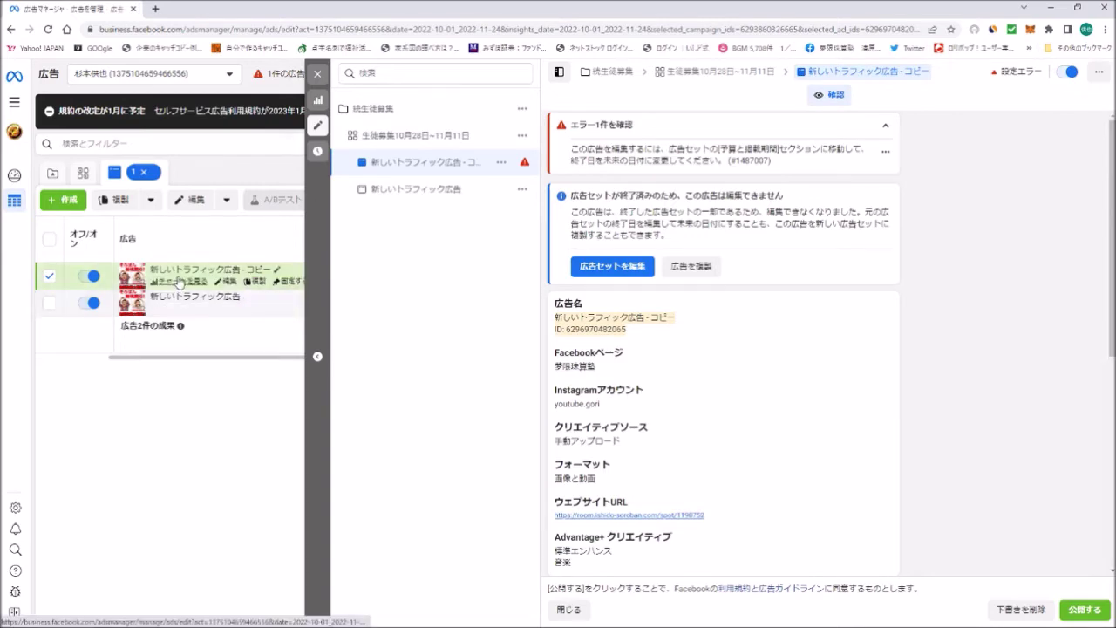
click(224, 284)
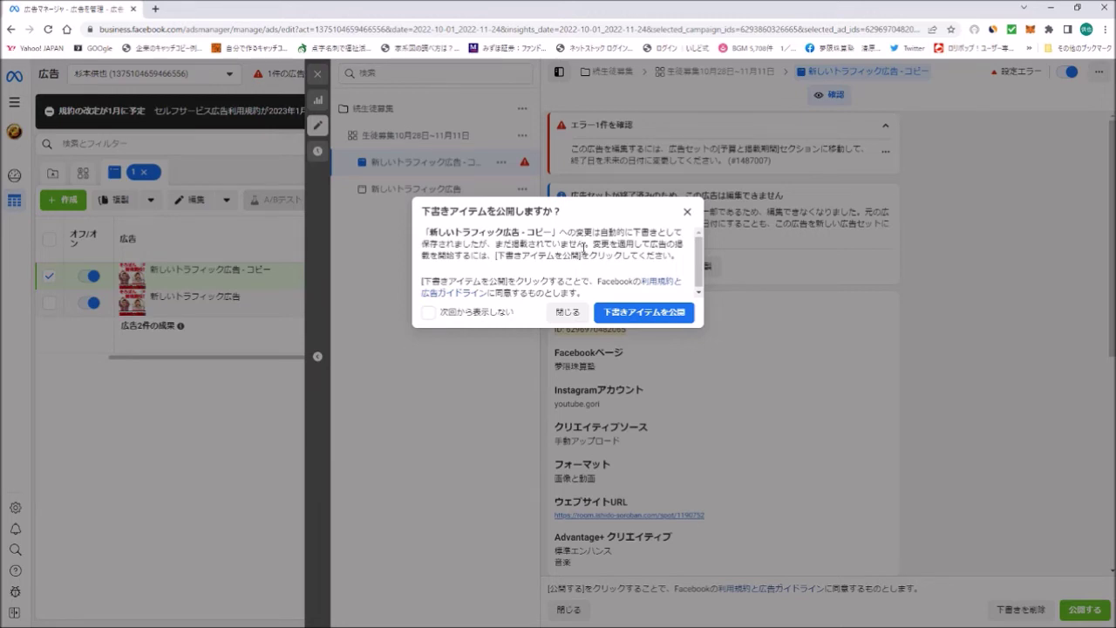
click(568, 312)
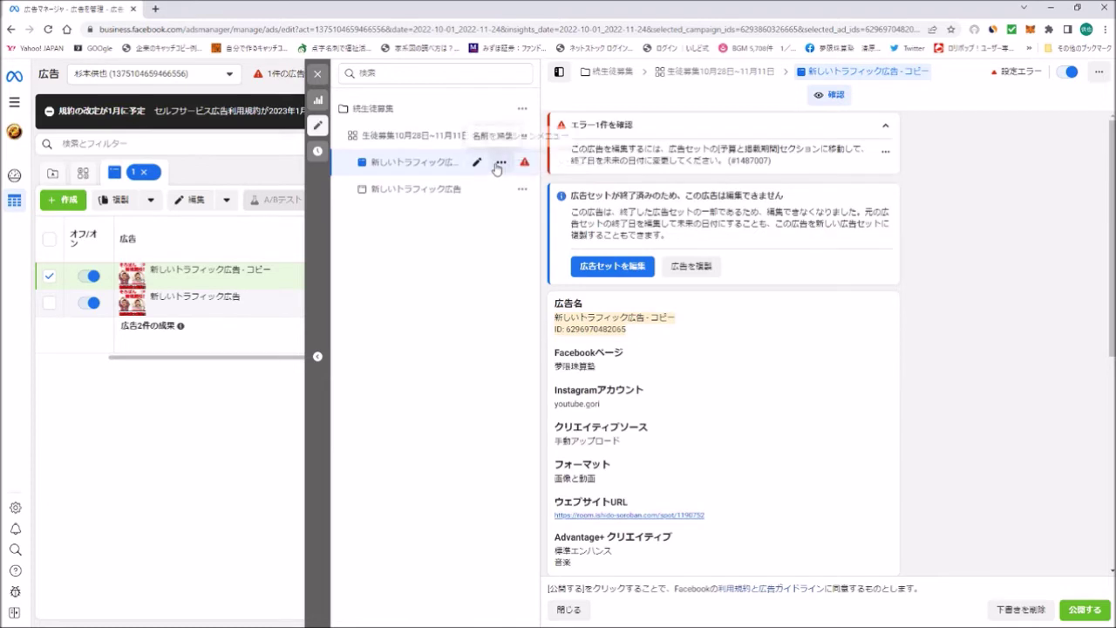
Open the ended ad set for editing and rename it 生徒募集11月28日~12月11日
click(622, 272)
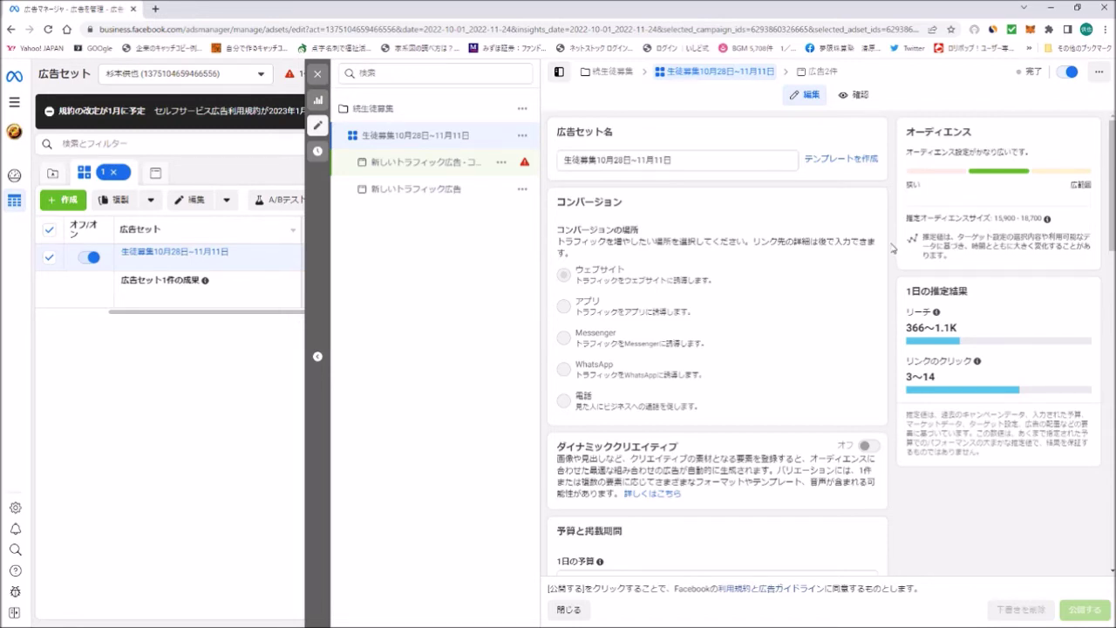
click(717, 159)
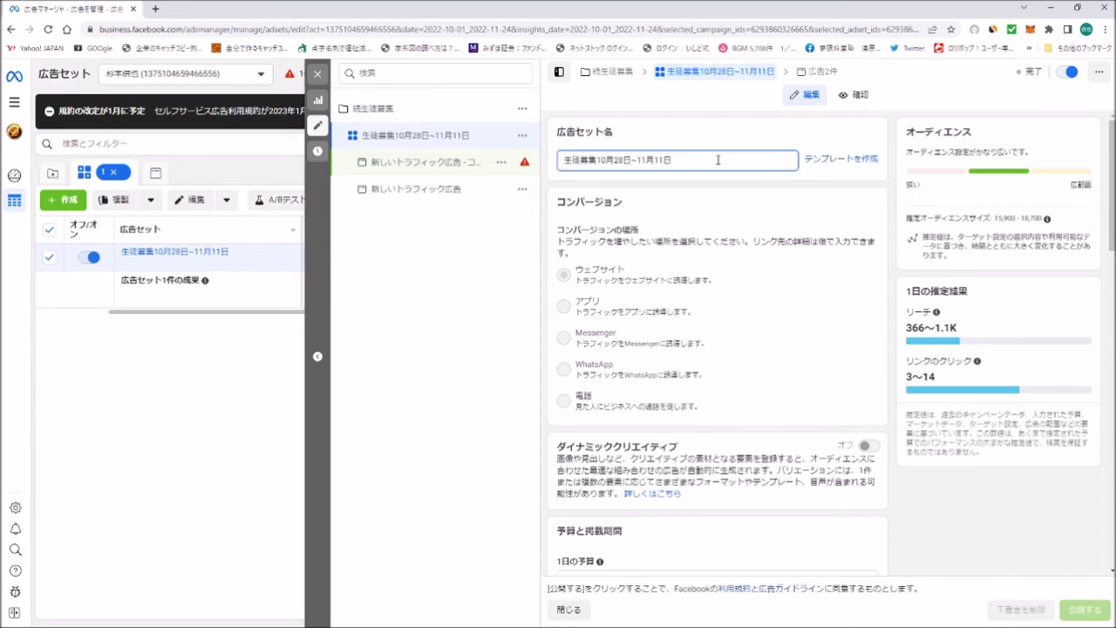
key(Left)
key(Left)
key(Left)
key(BackSpace)
text(1)
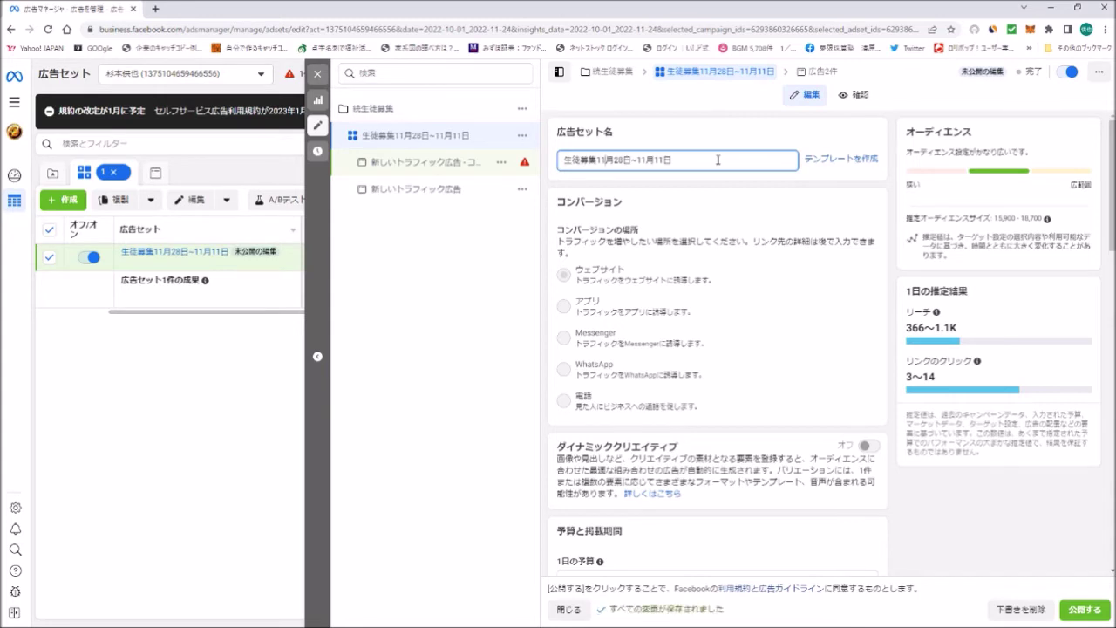
key(Right)
key(Right)
key(Delete)
text(2)
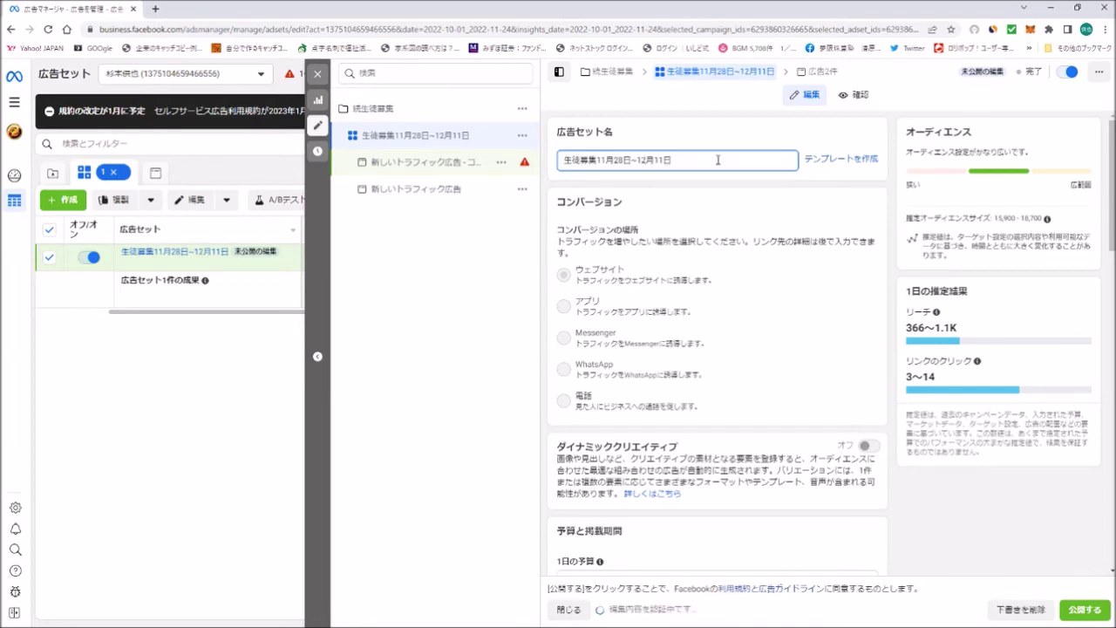
click(853, 184)
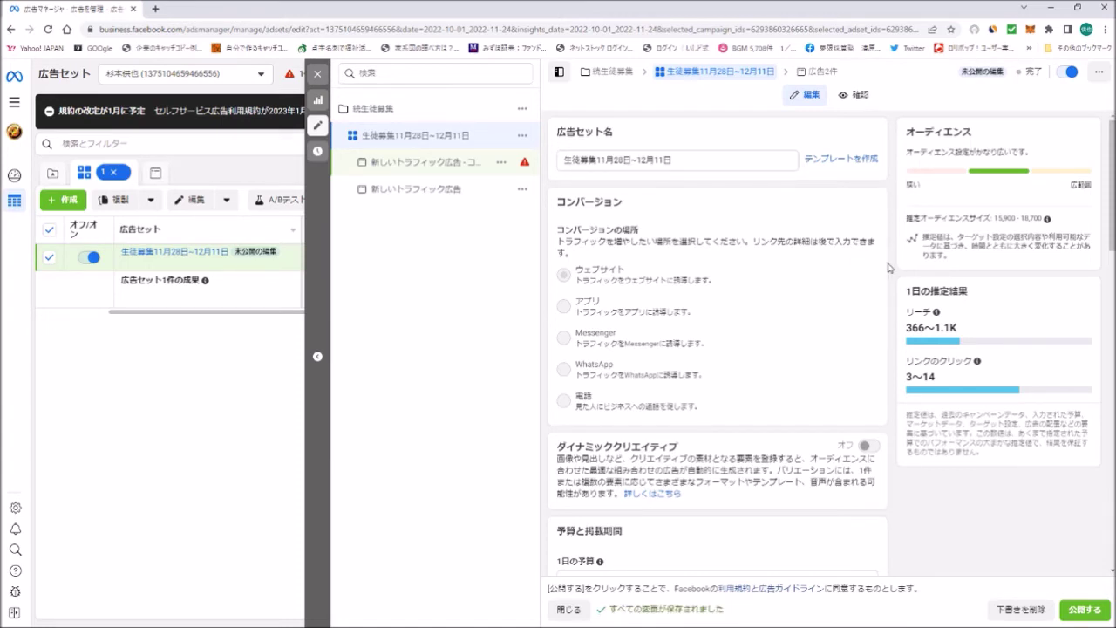
Set the ad set's end date to 2022/12/11 in the budget and schedule section
scroll(889, 267, down, 3)
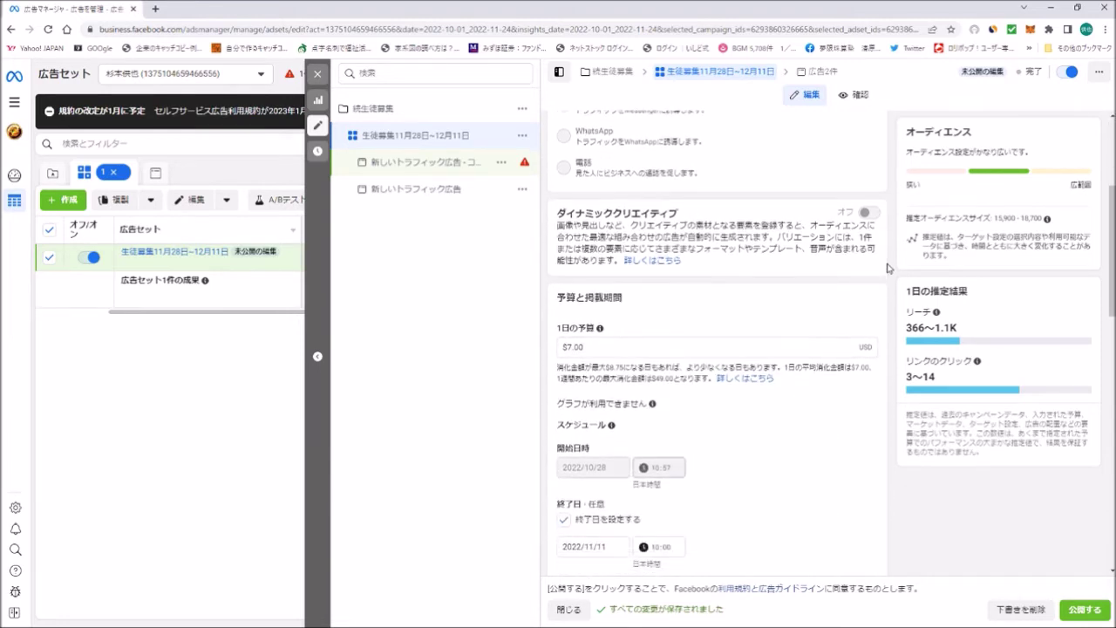
scroll(886, 269, down, 1)
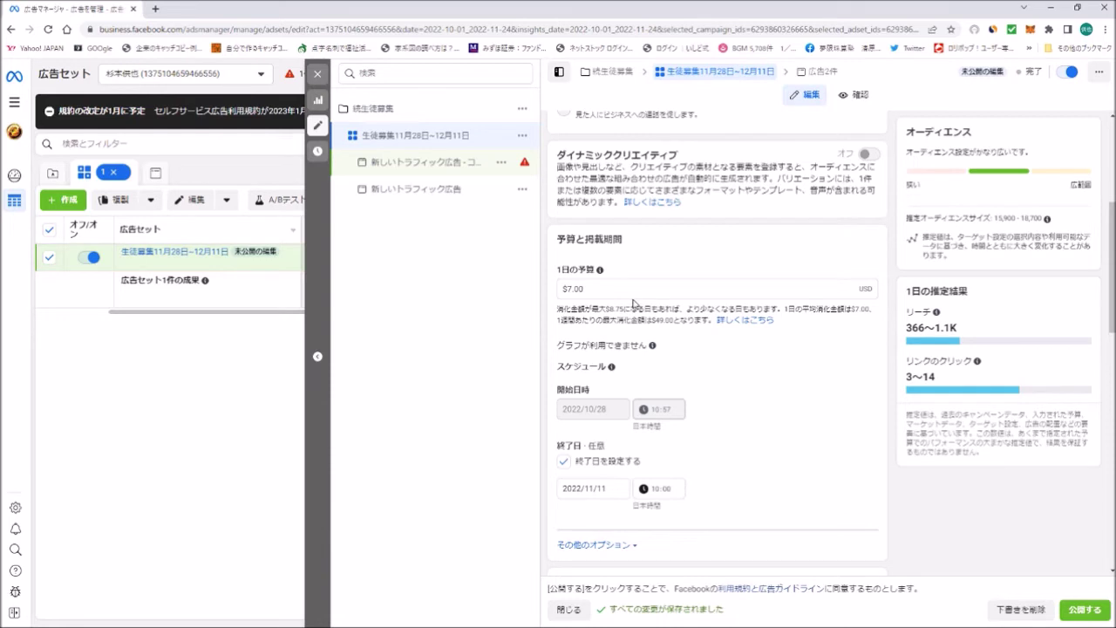
scroll(837, 351, down, 1)
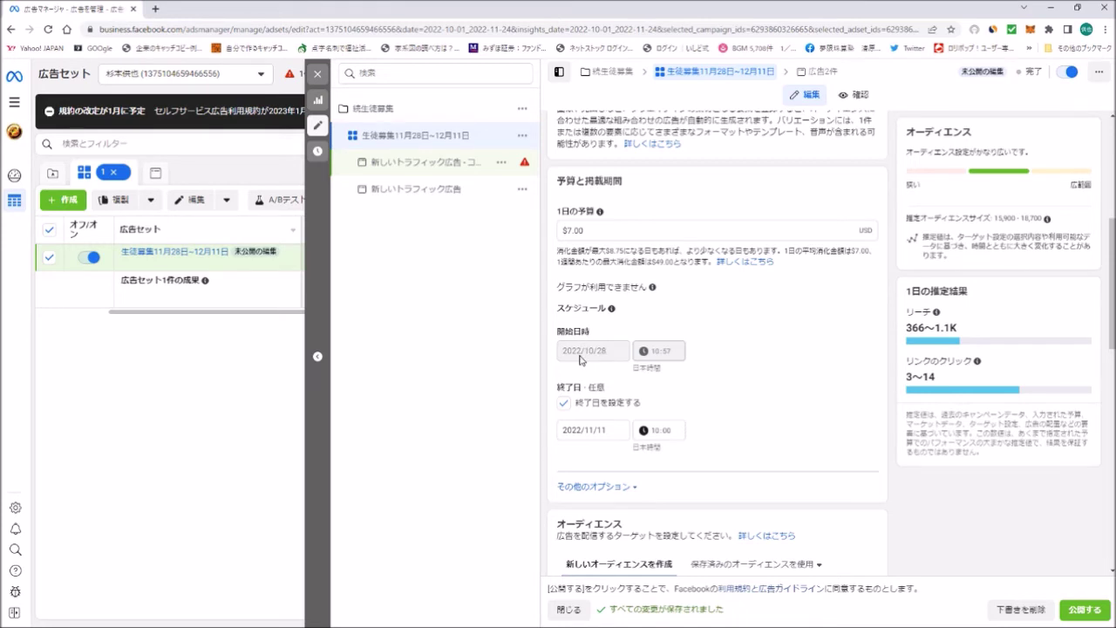
scroll(747, 366, down, 1)
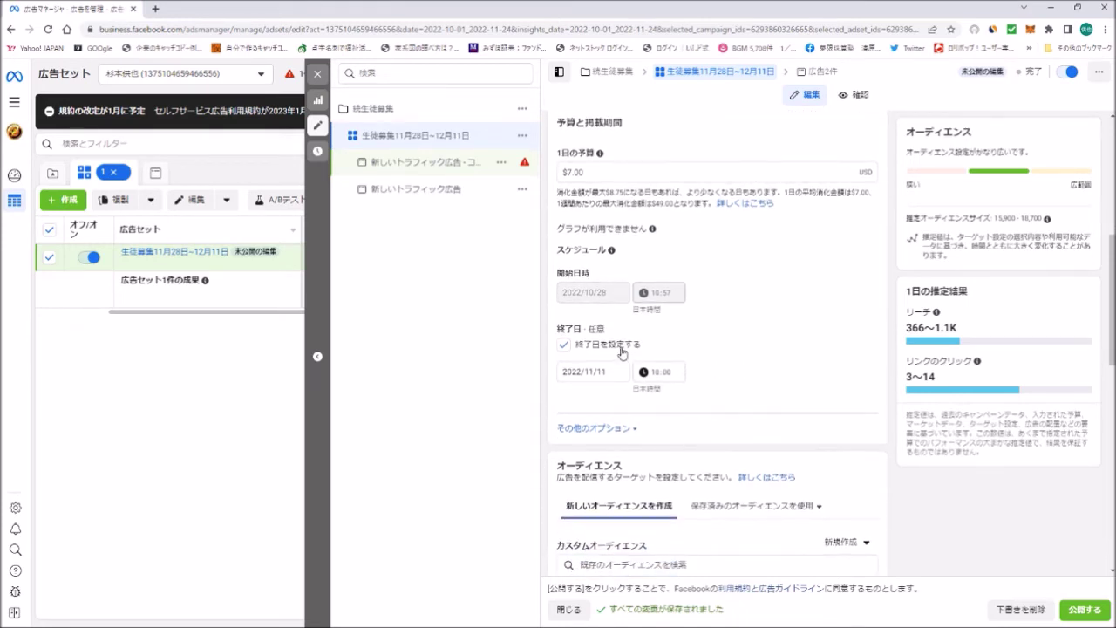
click(597, 371)
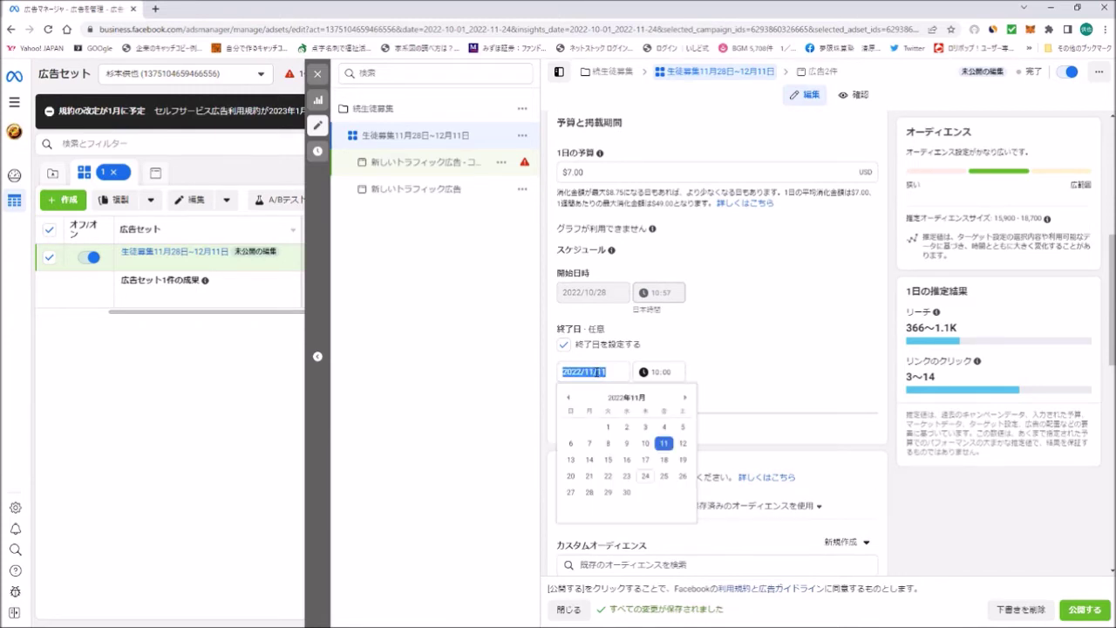
click(687, 400)
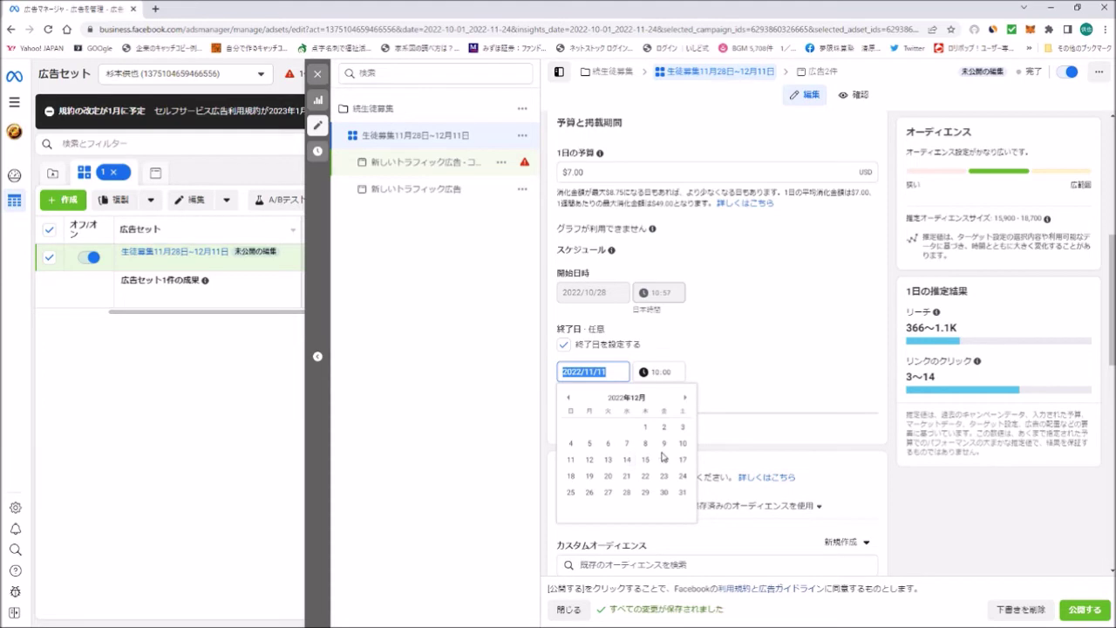
click(570, 459)
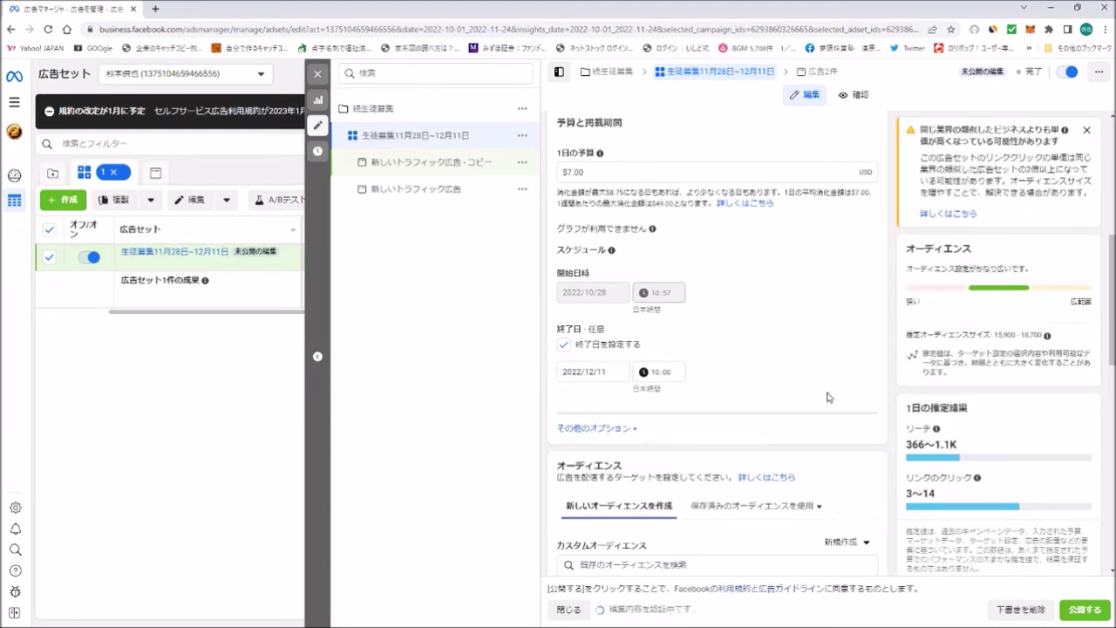
Review the ad set's name, budget, schedule, audience, placement and optimization settings
scroll(797, 393, up, 1)
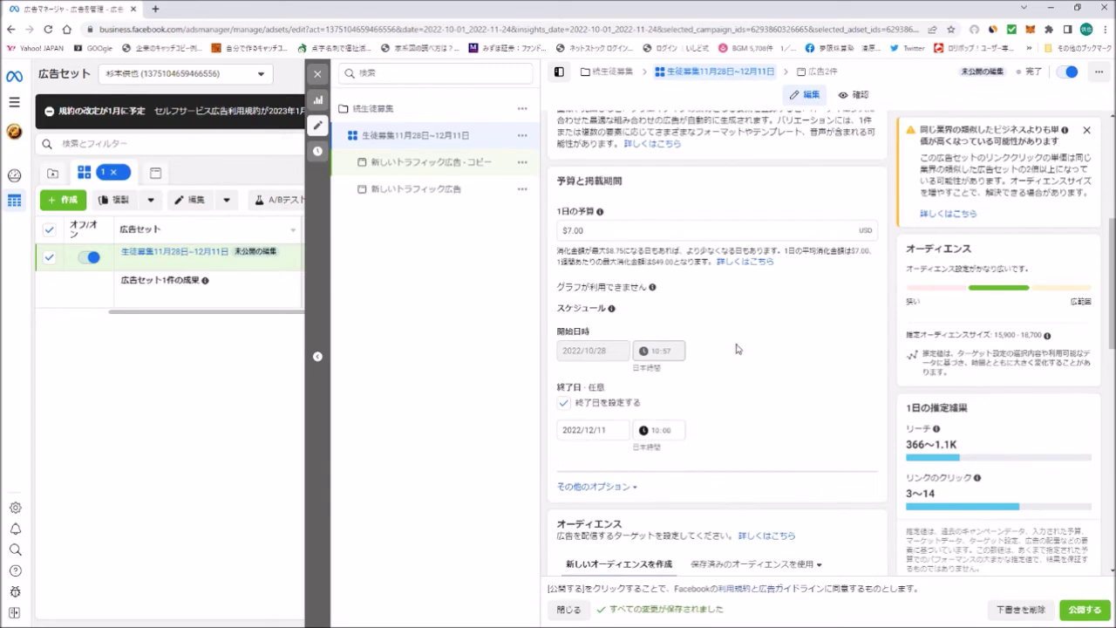
scroll(735, 349, up, 4)
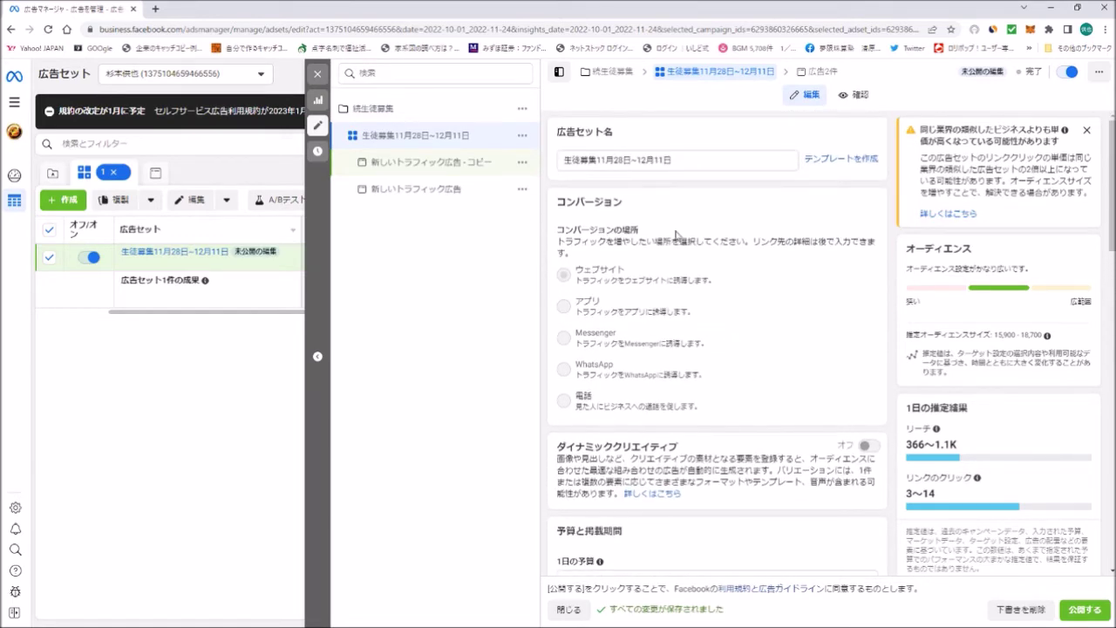
scroll(736, 349, down, 4)
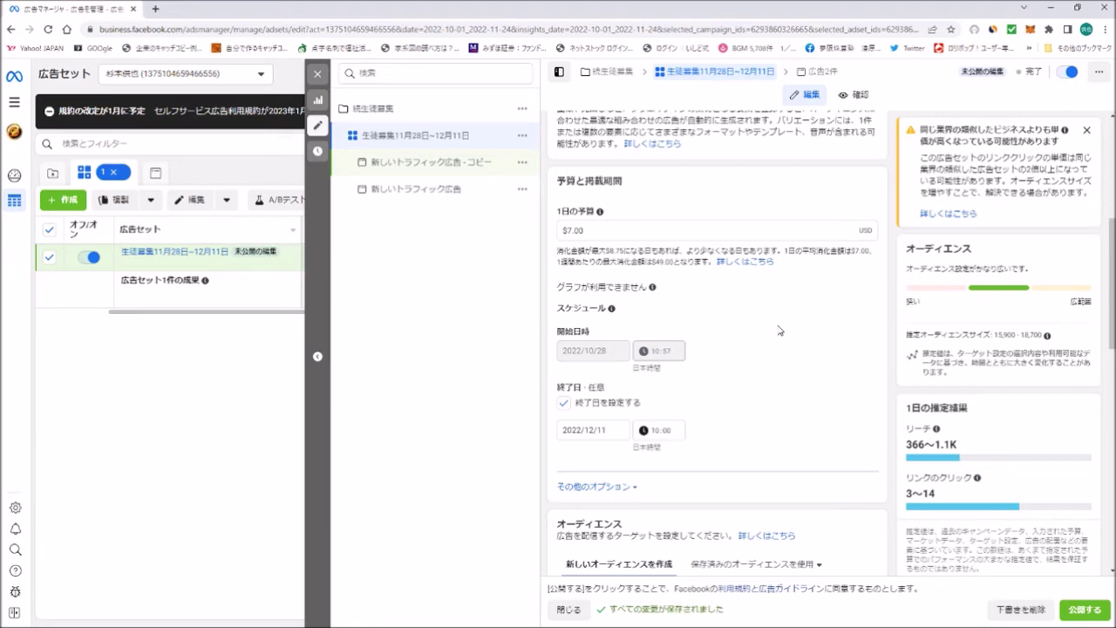
scroll(779, 330, down, 1)
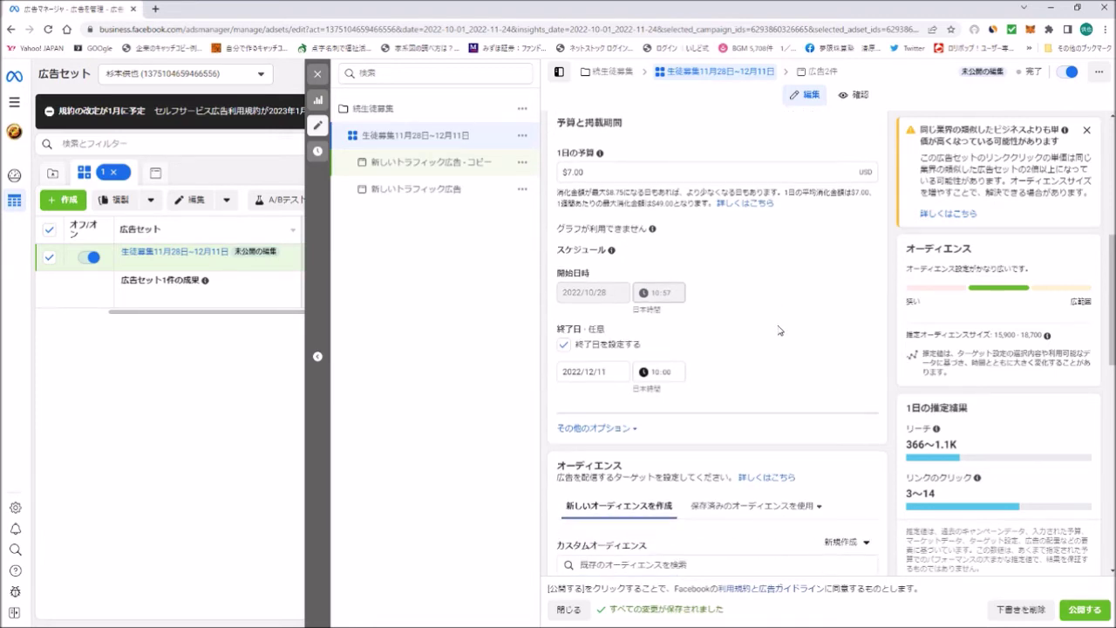
scroll(779, 331, down, 3)
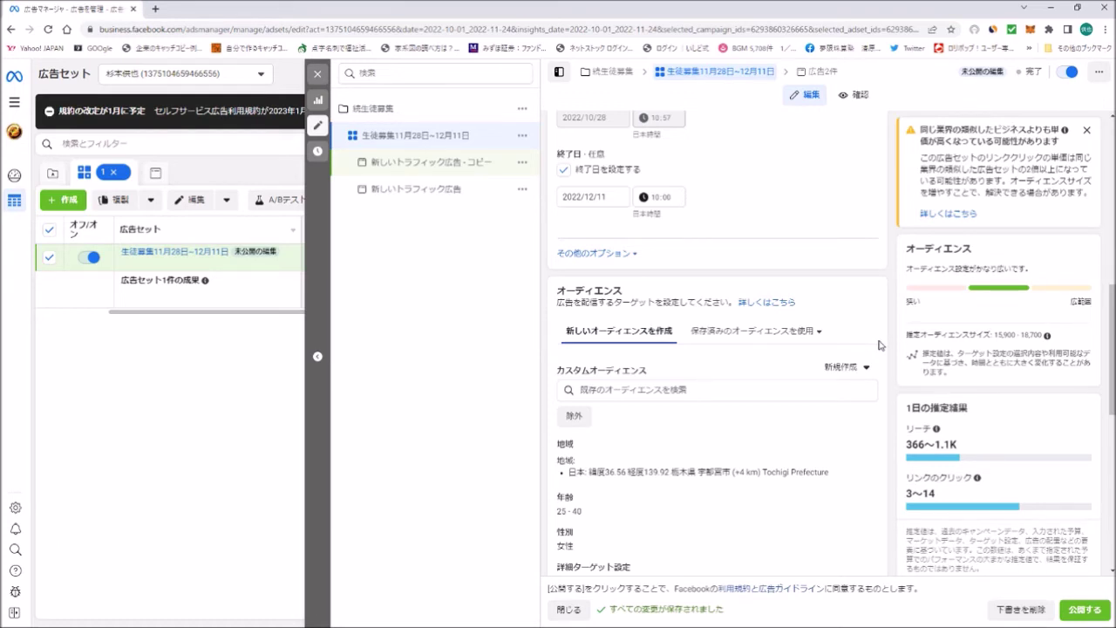
scroll(879, 345, down, 1)
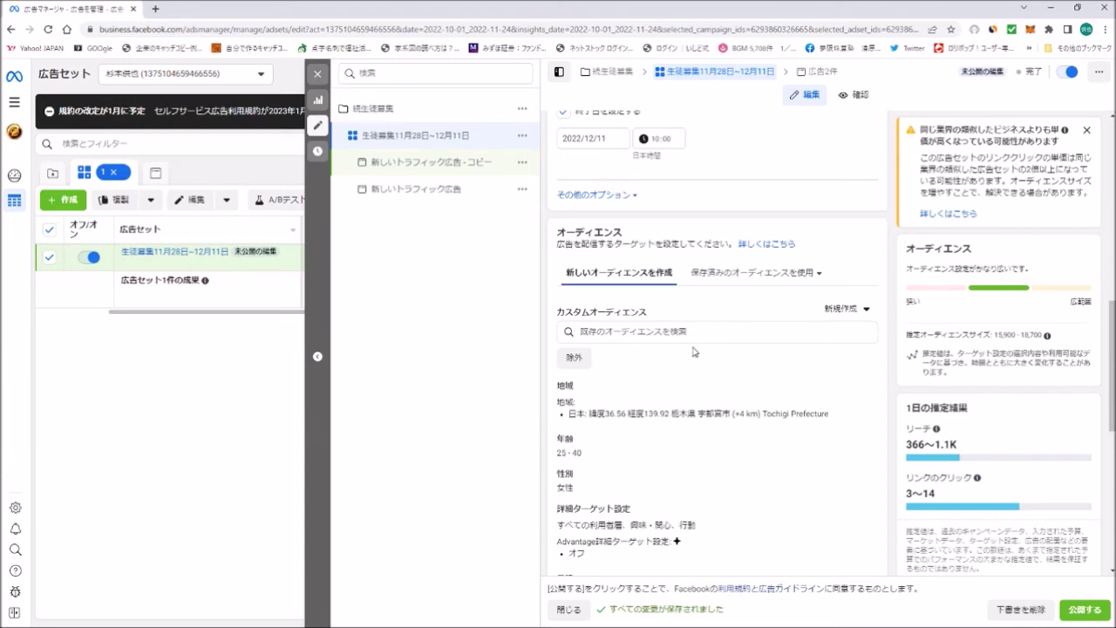
scroll(817, 358, down, 3)
scroll(817, 358, down, 3)
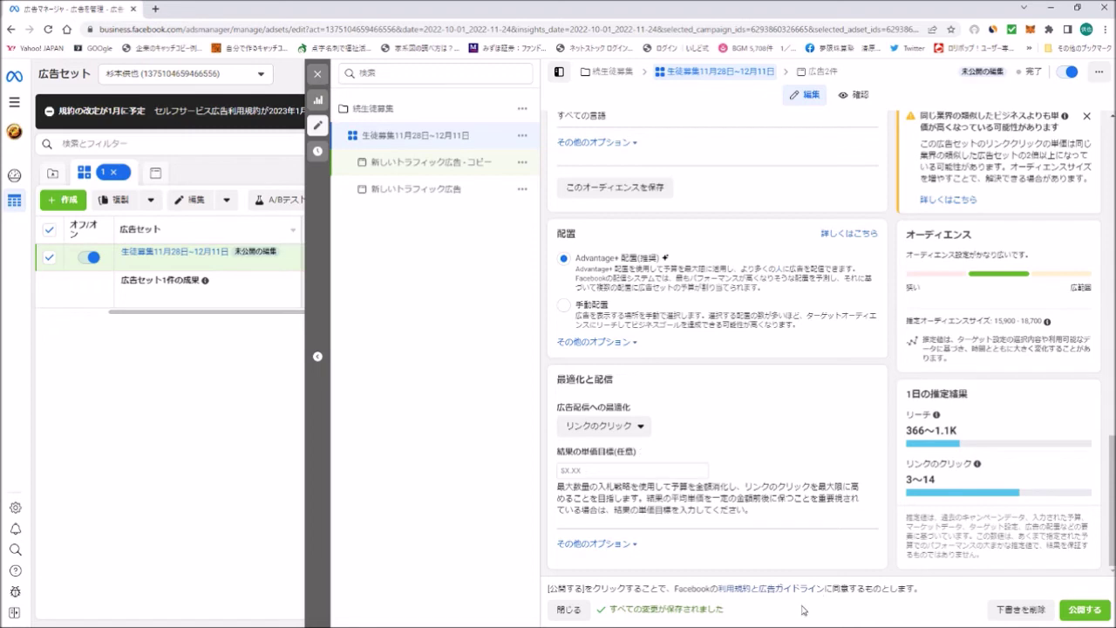
Publish the edited ad set and dismiss the update notification
mouse_move(714, 610)
click(1077, 614)
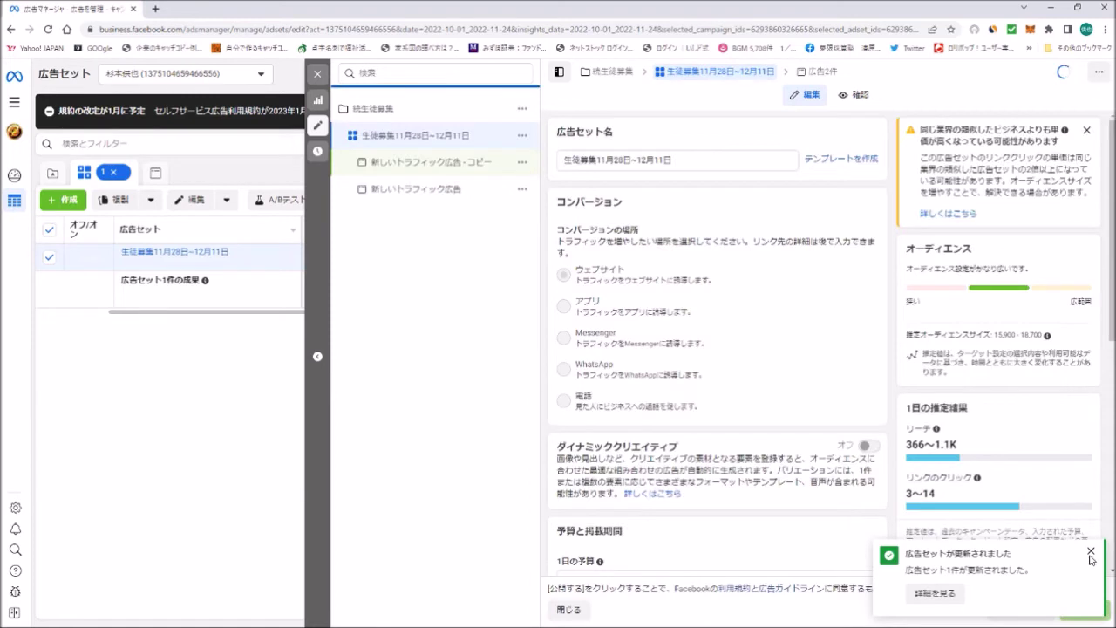
click(1090, 552)
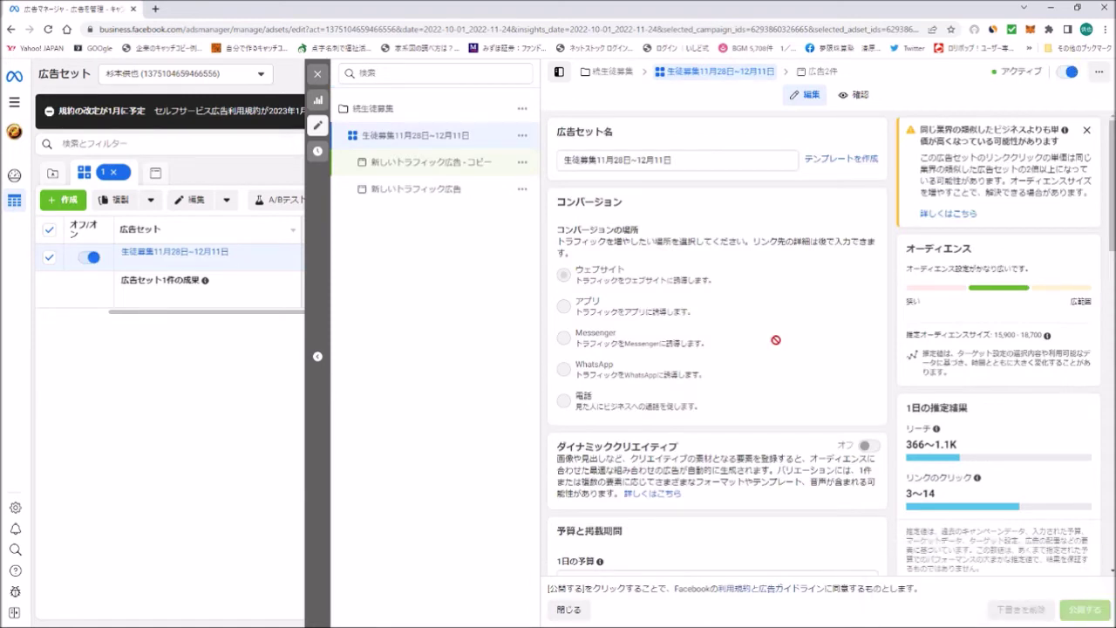
mouse_move(771, 334)
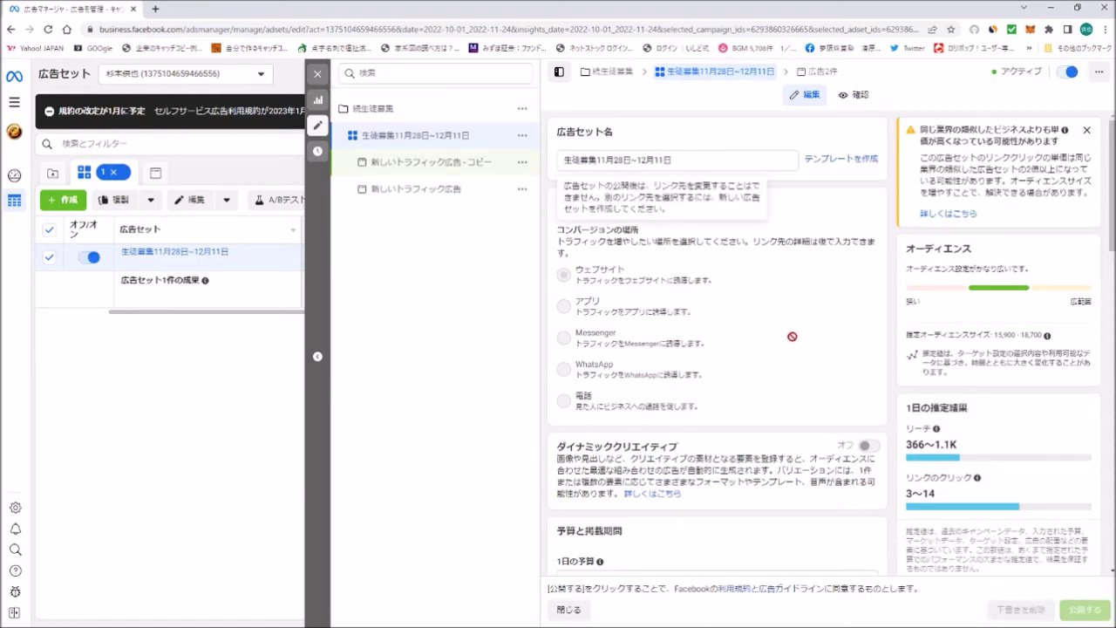
Open the copied ad 新しいトラフィック広告 - コピー and examine its page, creative source and format settings alongside the ad preview
click(438, 166)
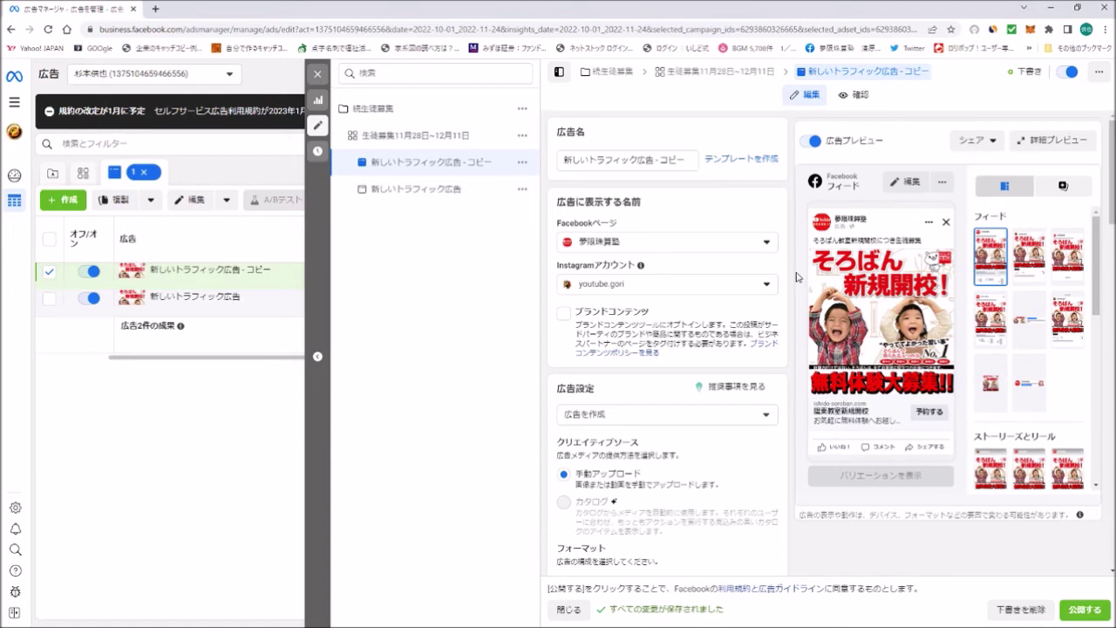
scroll(795, 277, down, 2)
scroll(795, 277, up, 1)
scroll(795, 278, down, 1)
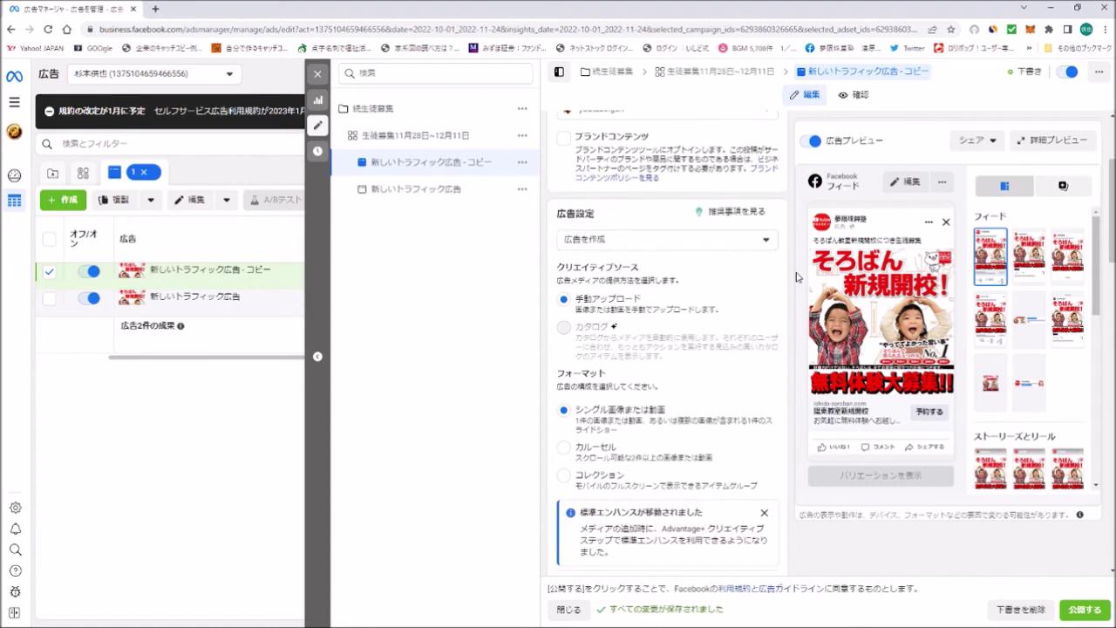
scroll(795, 277, up, 3)
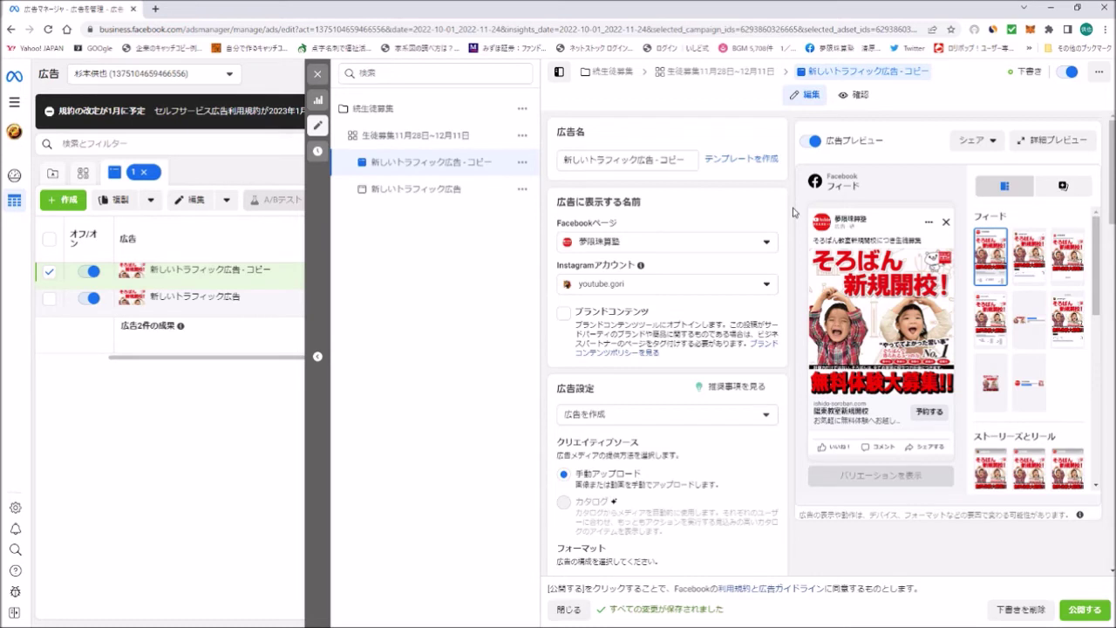
mouse_move(797, 218)
mouse_move(841, 268)
mouse_move(805, 269)
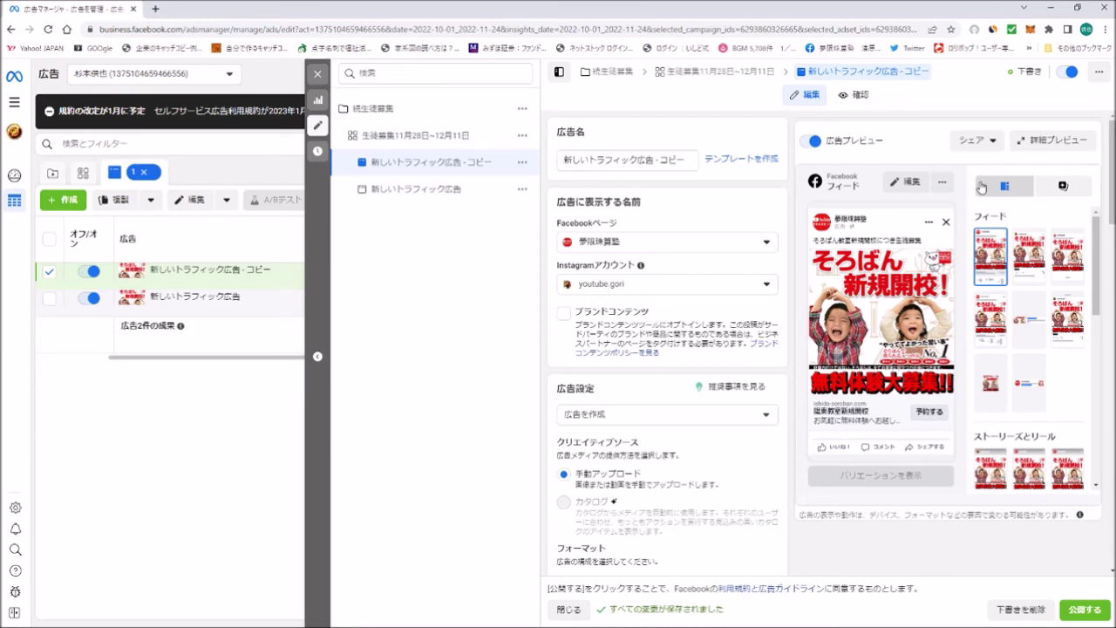
Replace the copied ad's media with the チラシ② image, accepting the customization overwrite and keeping the recommended crops and the existing optimization settings
scroll(699, 248, down, 5)
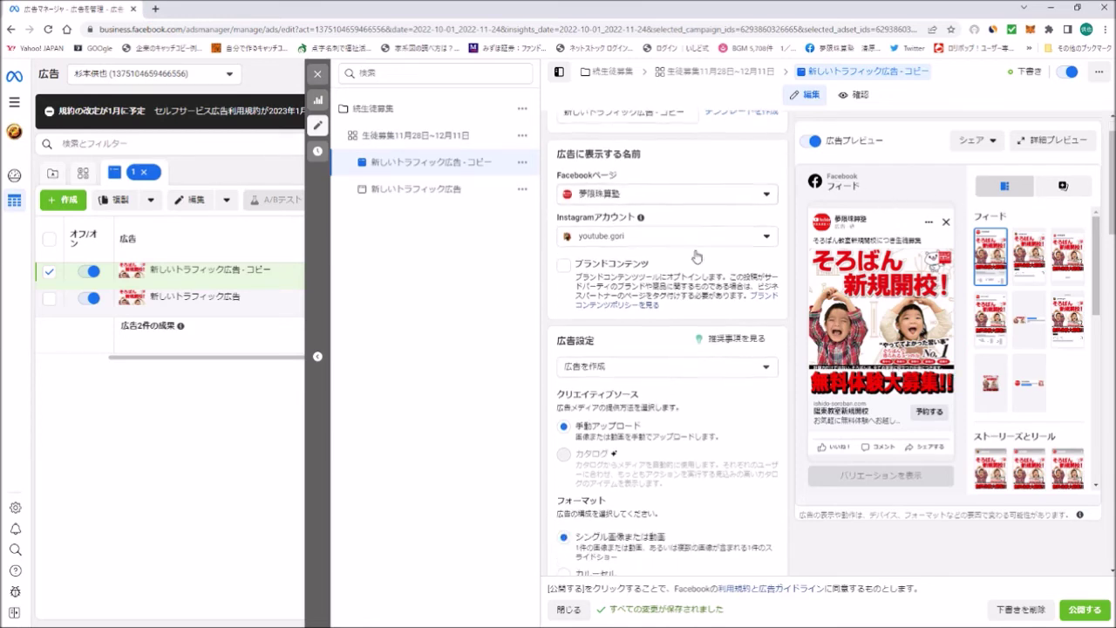
scroll(718, 295, down, 3)
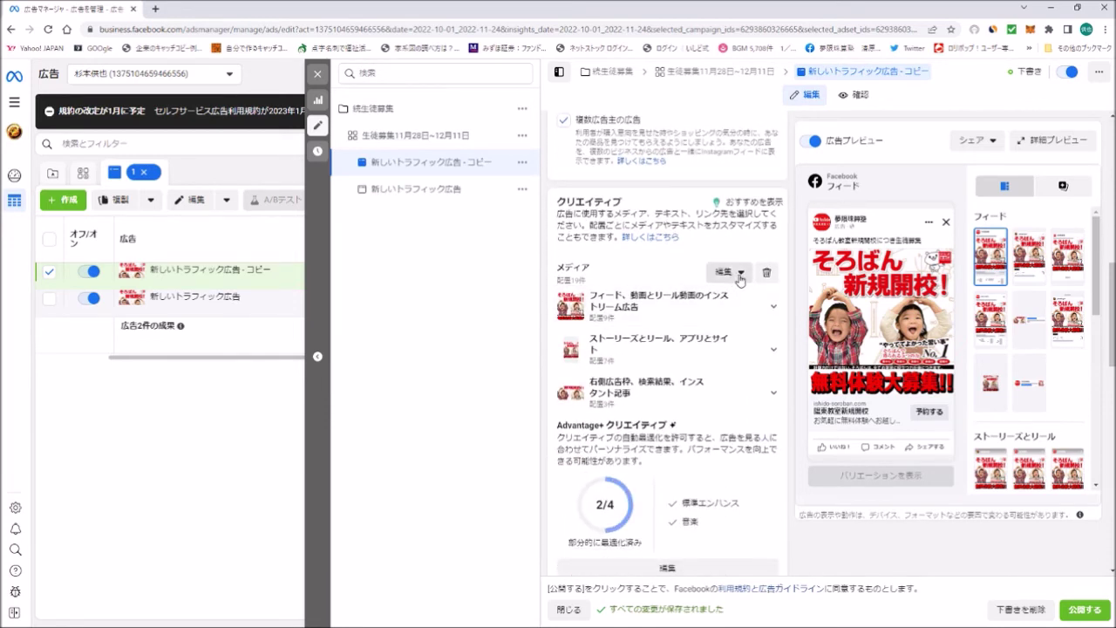
click(740, 275)
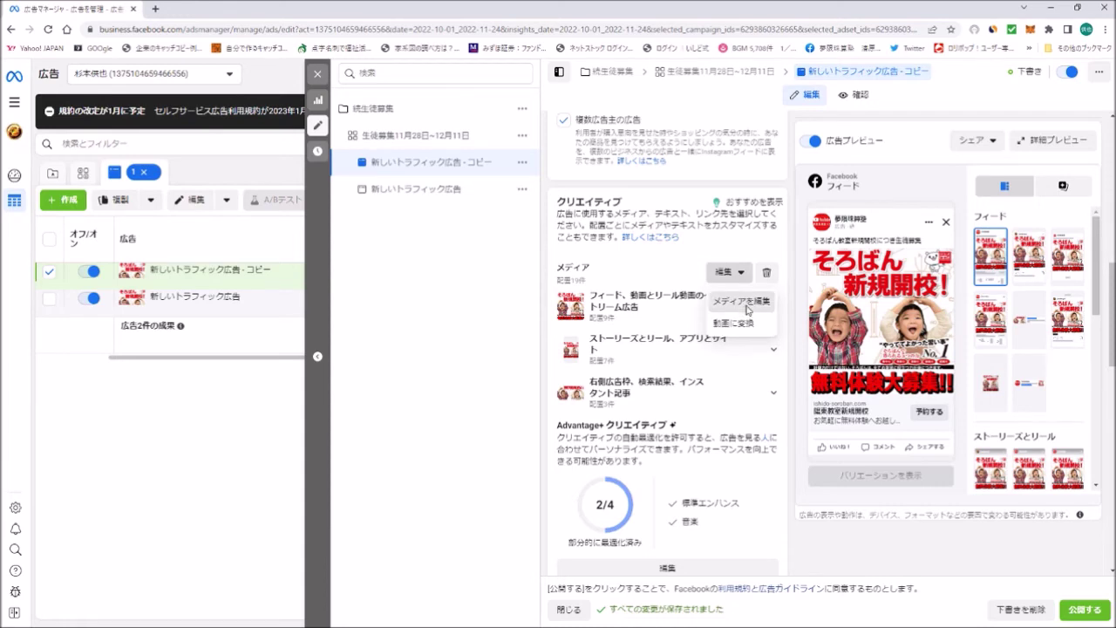
click(746, 307)
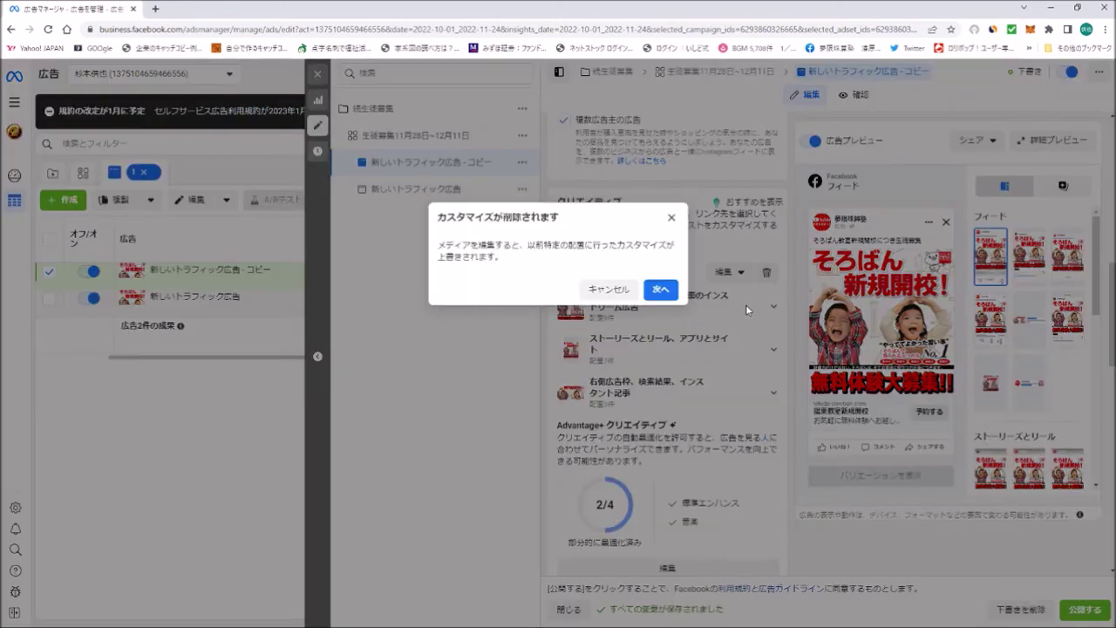
click(661, 291)
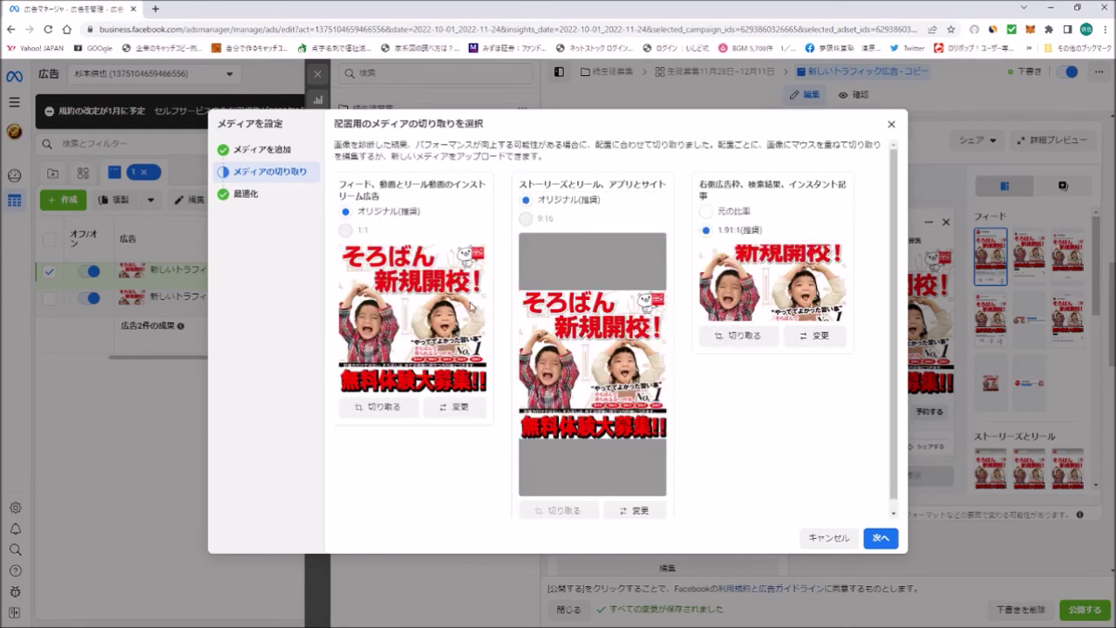
click(252, 153)
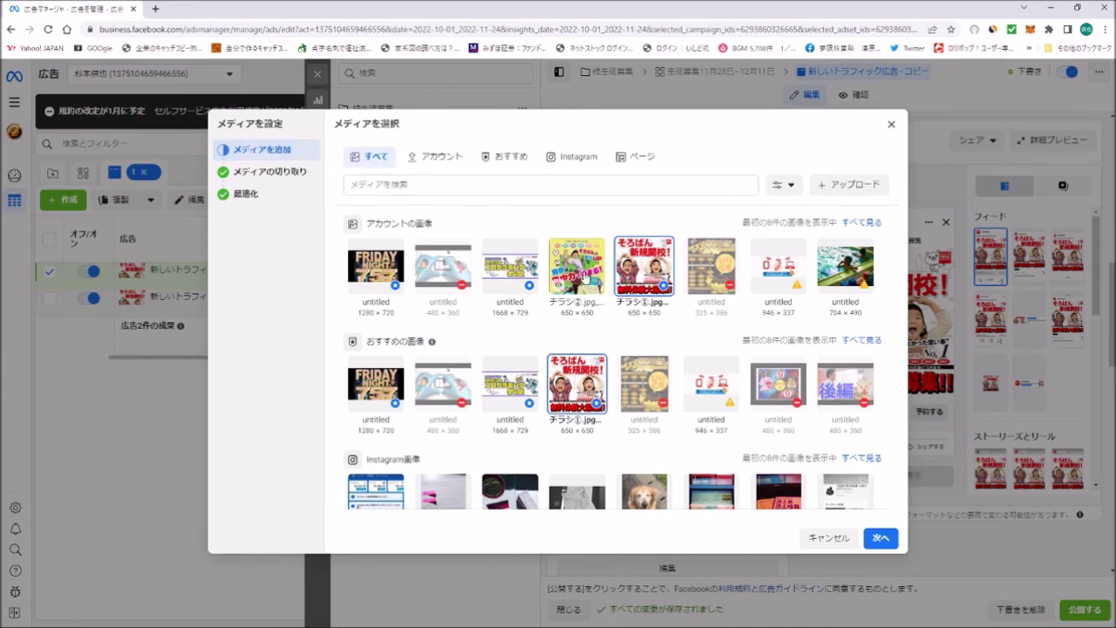
click(580, 278)
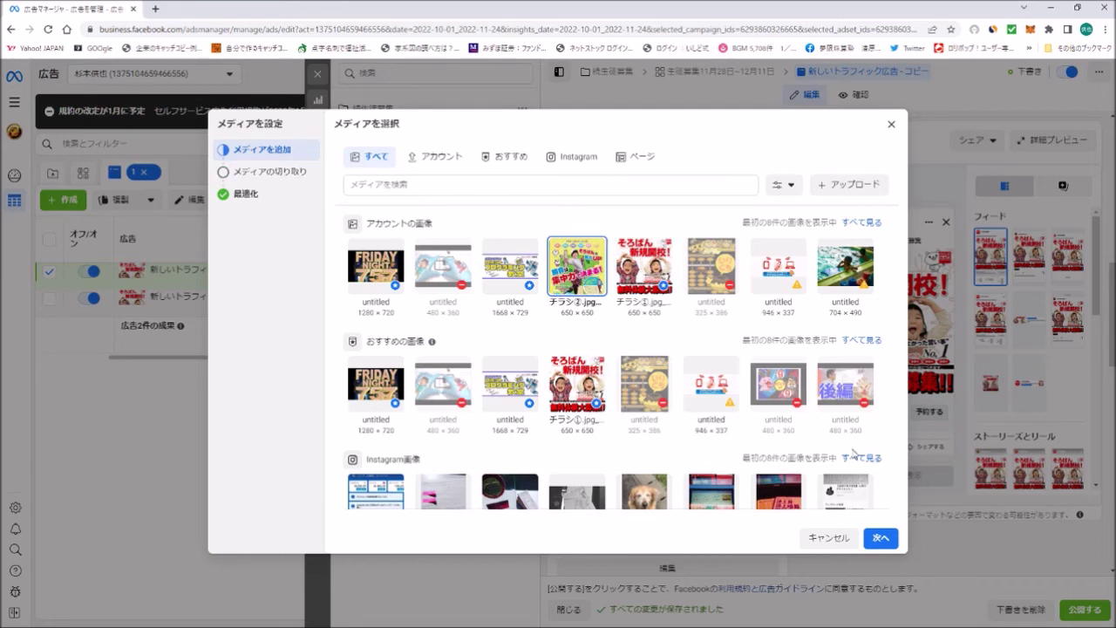
click(879, 541)
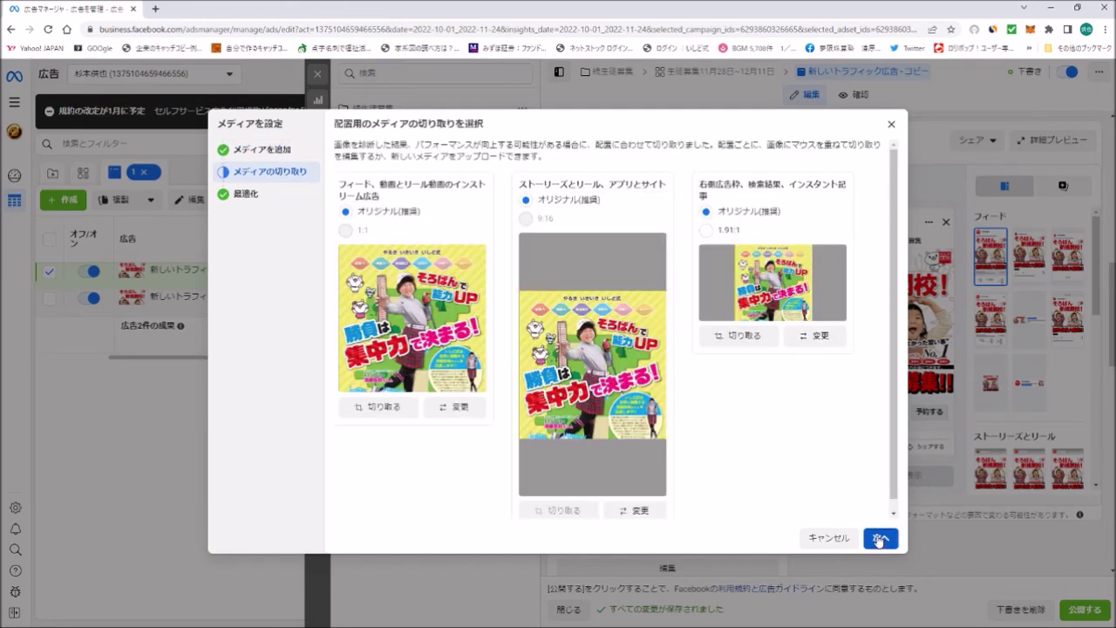
click(880, 537)
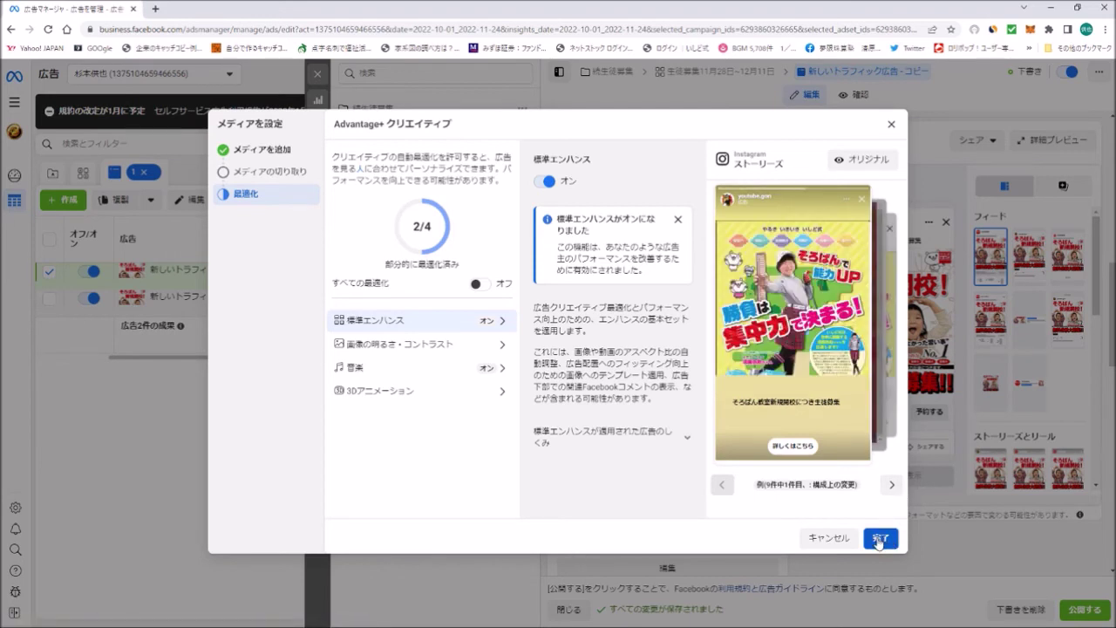
click(879, 541)
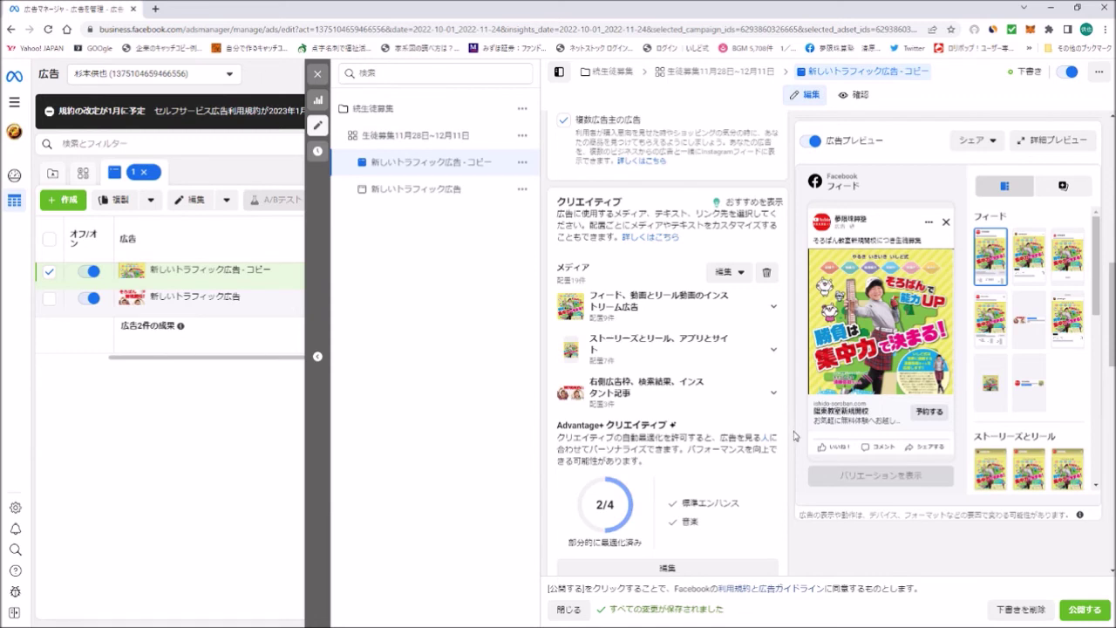
Check the copied ad's settings and media per placement group, examining the images used for 右側広告枠、検索結果、インスタント記事
scroll(793, 436, up, 4)
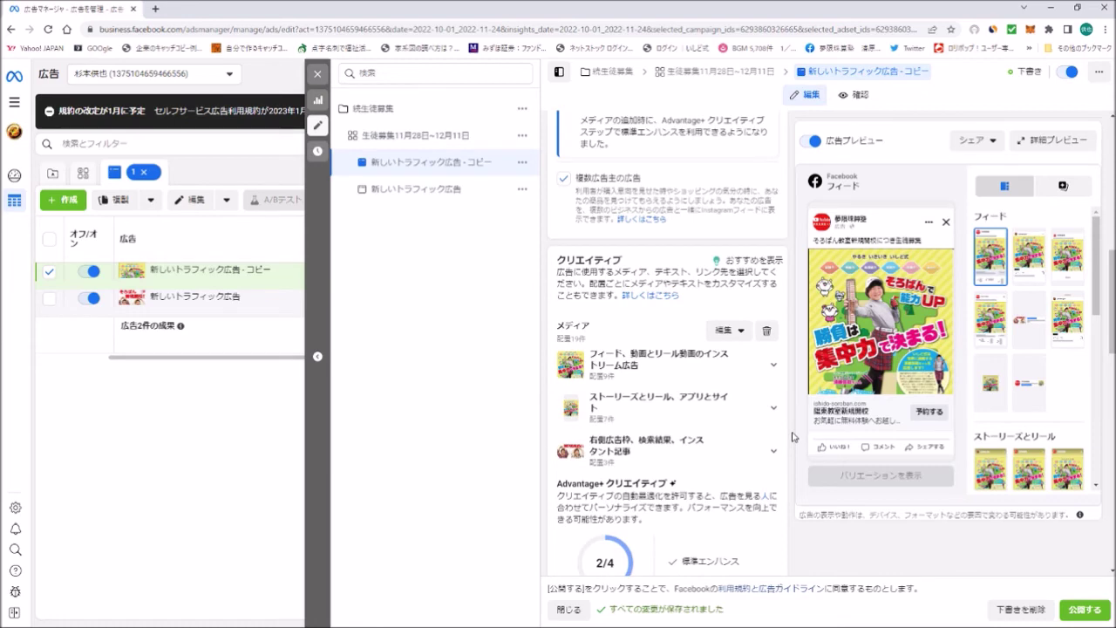
scroll(793, 436, up, 3)
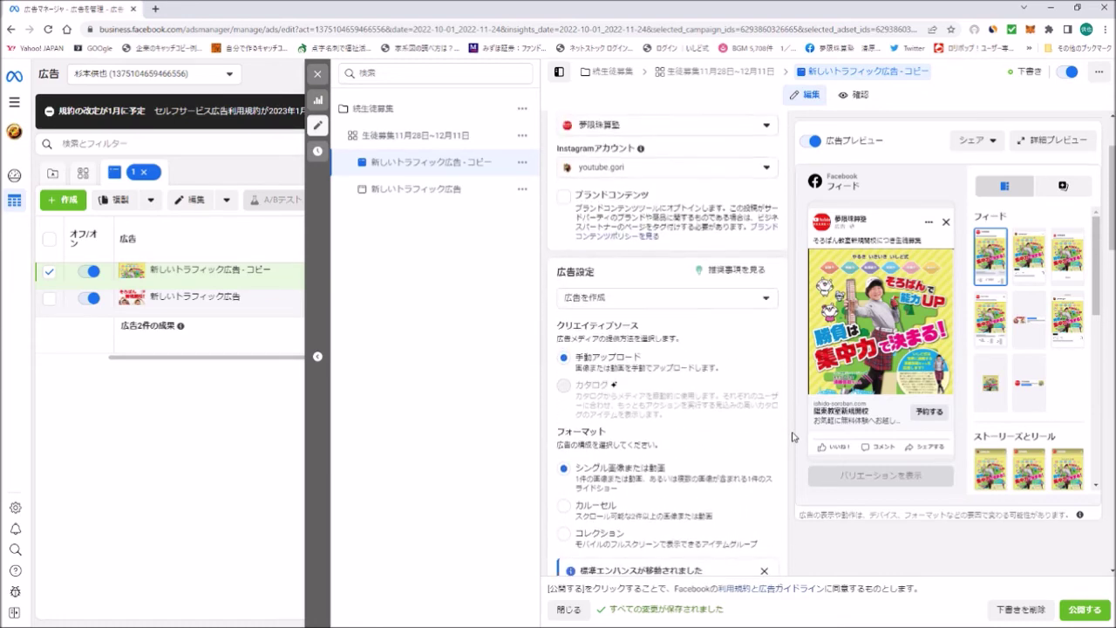
mouse_move(1044, 420)
scroll(613, 455, down, 2)
scroll(611, 444, down, 3)
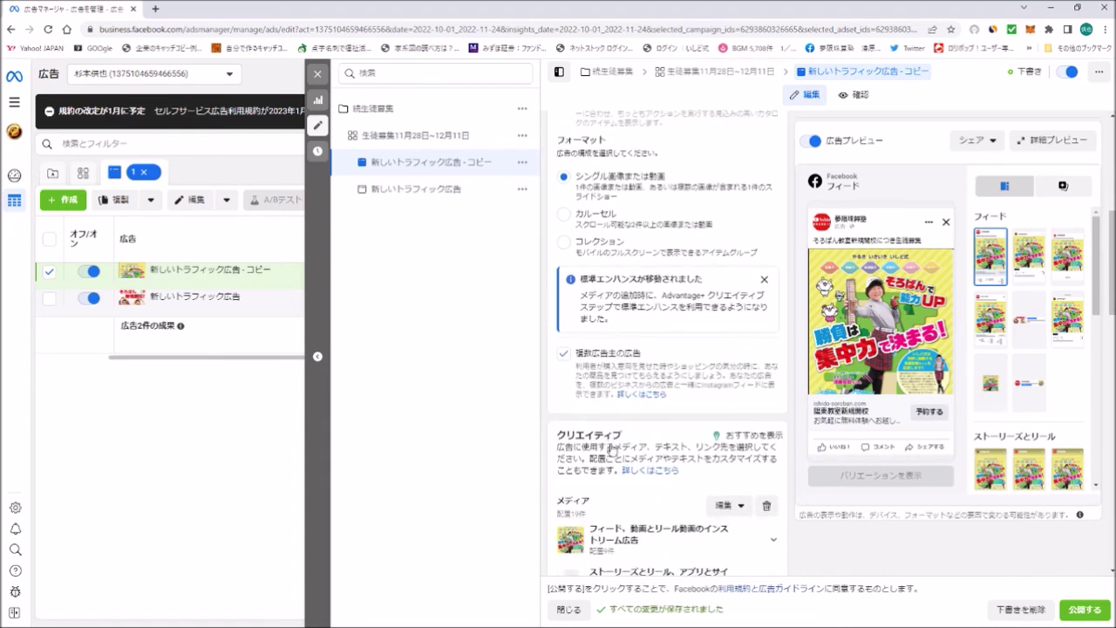
scroll(611, 443, down, 1)
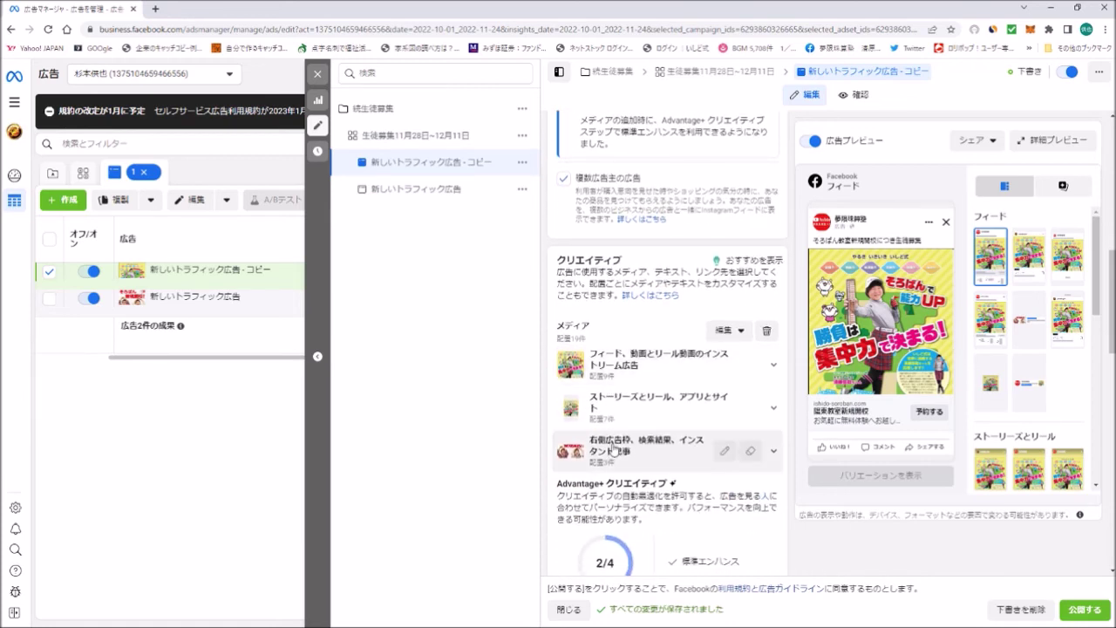
click(772, 455)
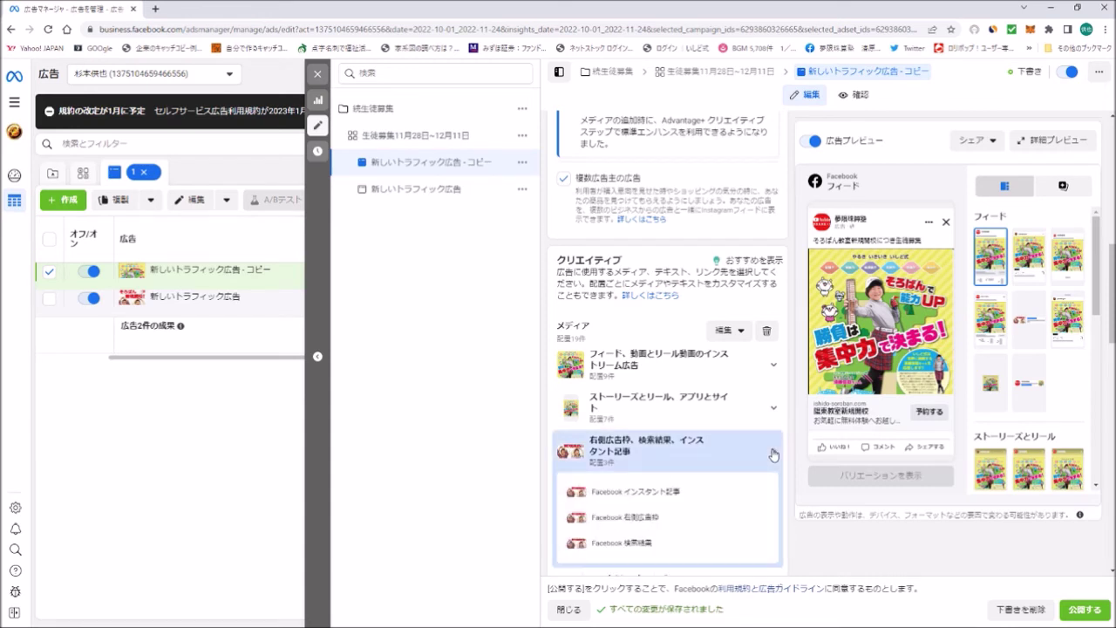
scroll(772, 455, down, 2)
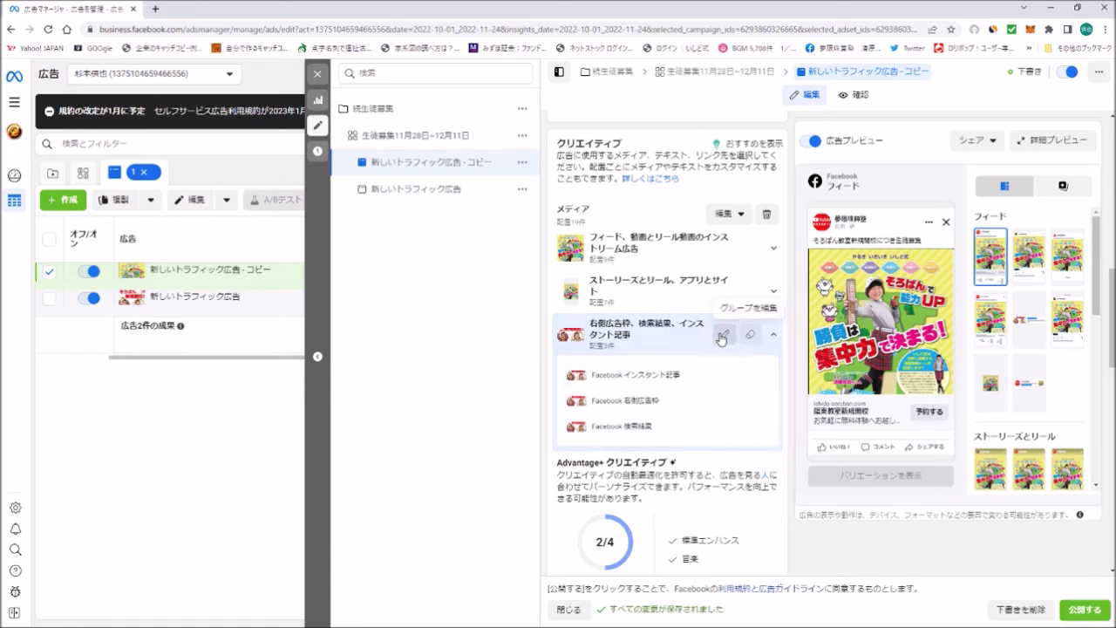
click(671, 328)
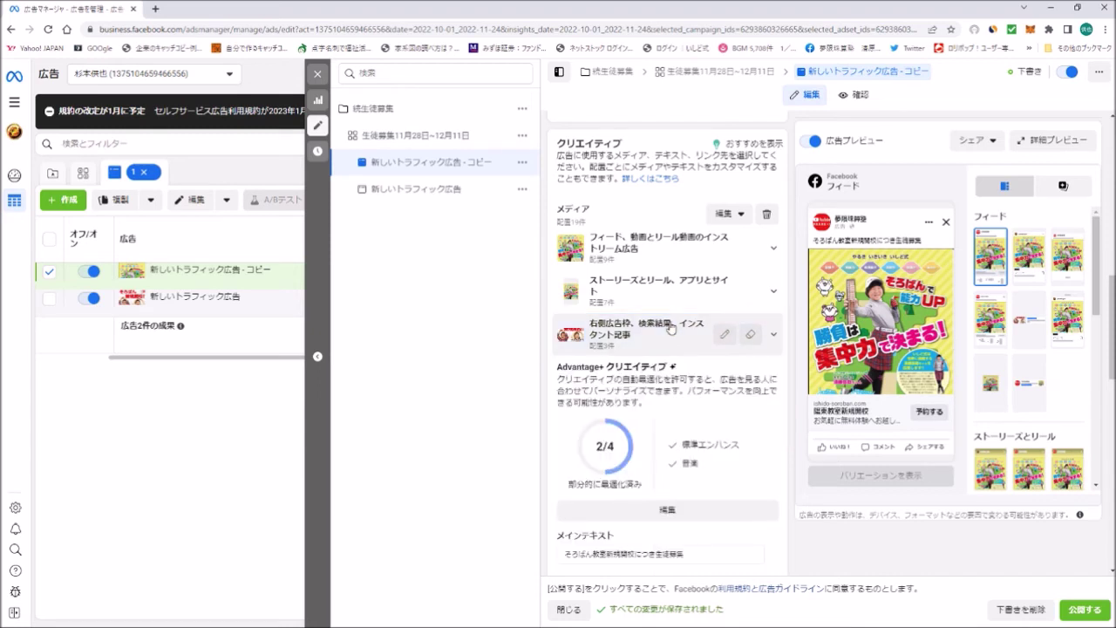
click(671, 328)
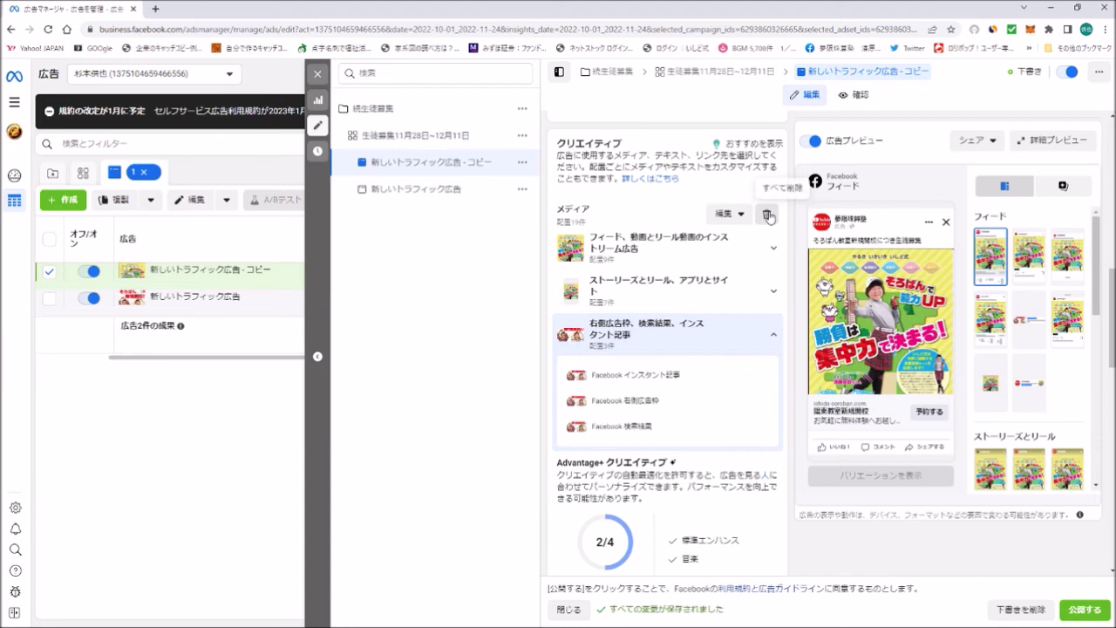
click(641, 336)
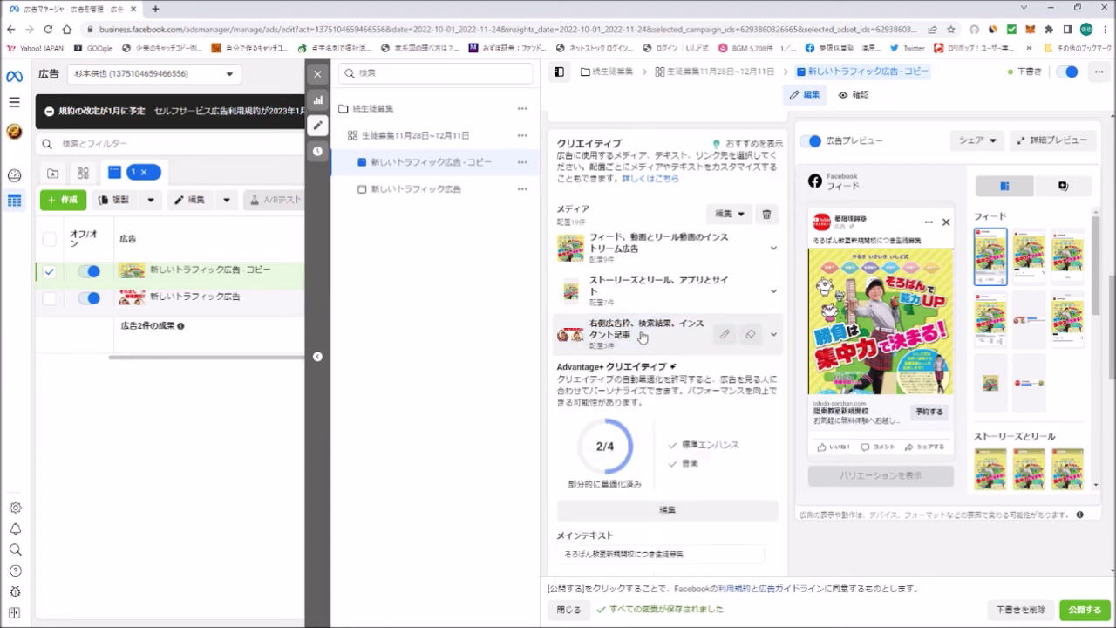
click(642, 337)
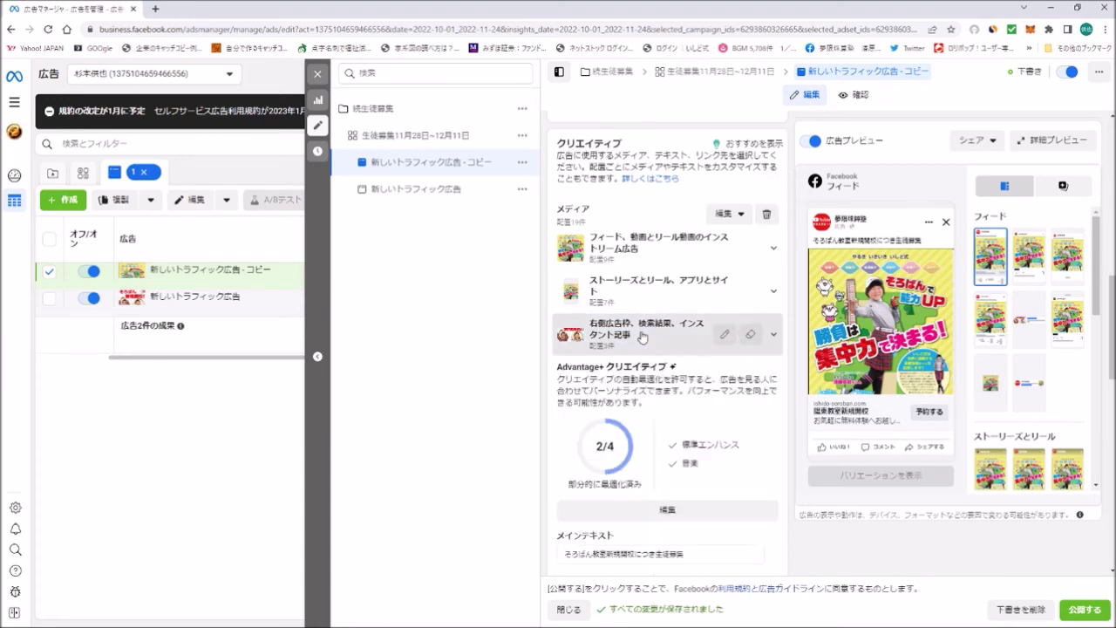
Delete all media from the copied ad, go back to the ad set, and reopen 新しいトラフィック広告 - コピー
click(764, 216)
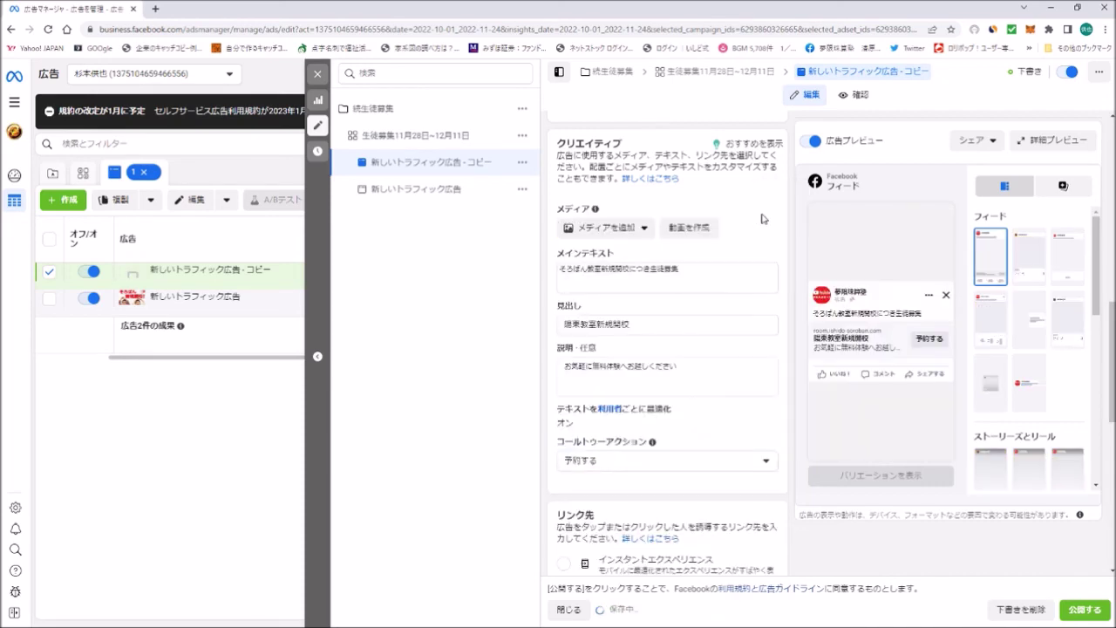
scroll(766, 301, down, 10)
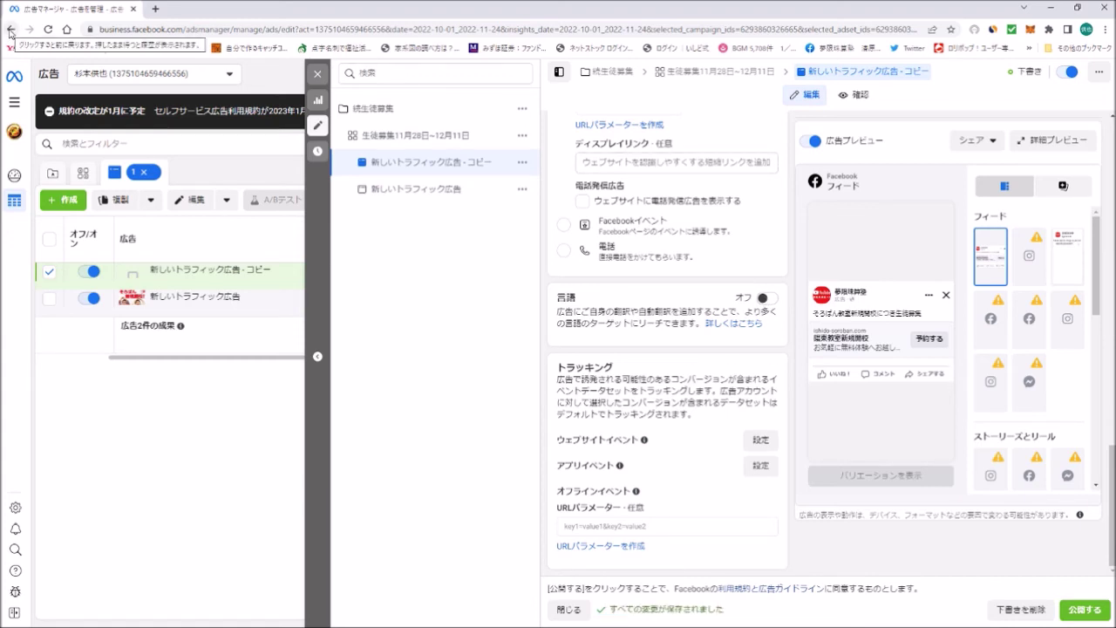
click(11, 32)
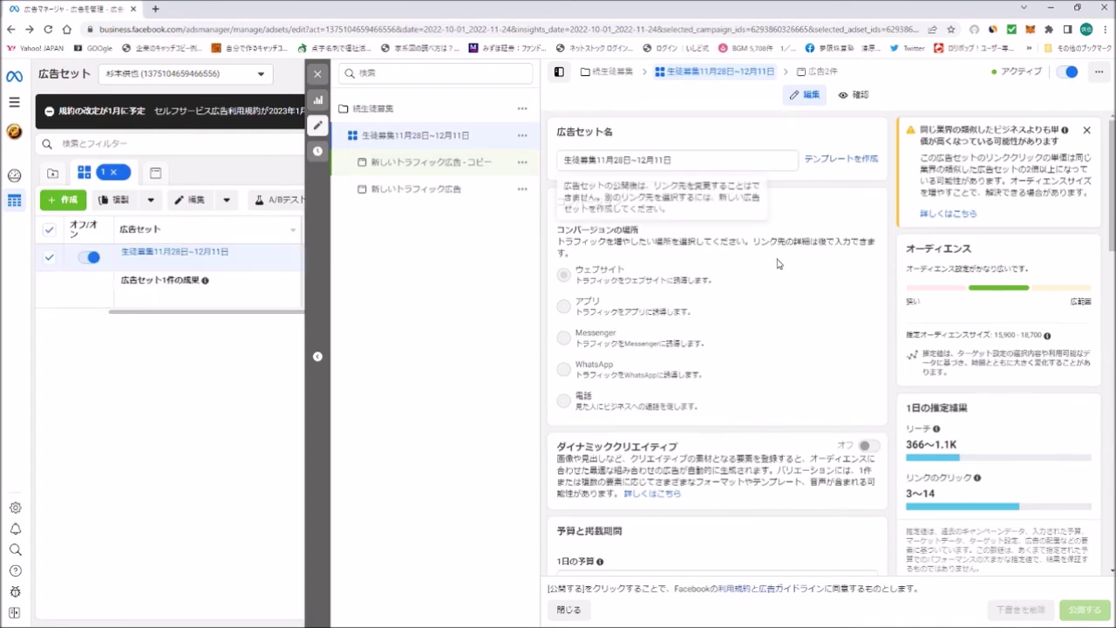
scroll(777, 263, down, 3)
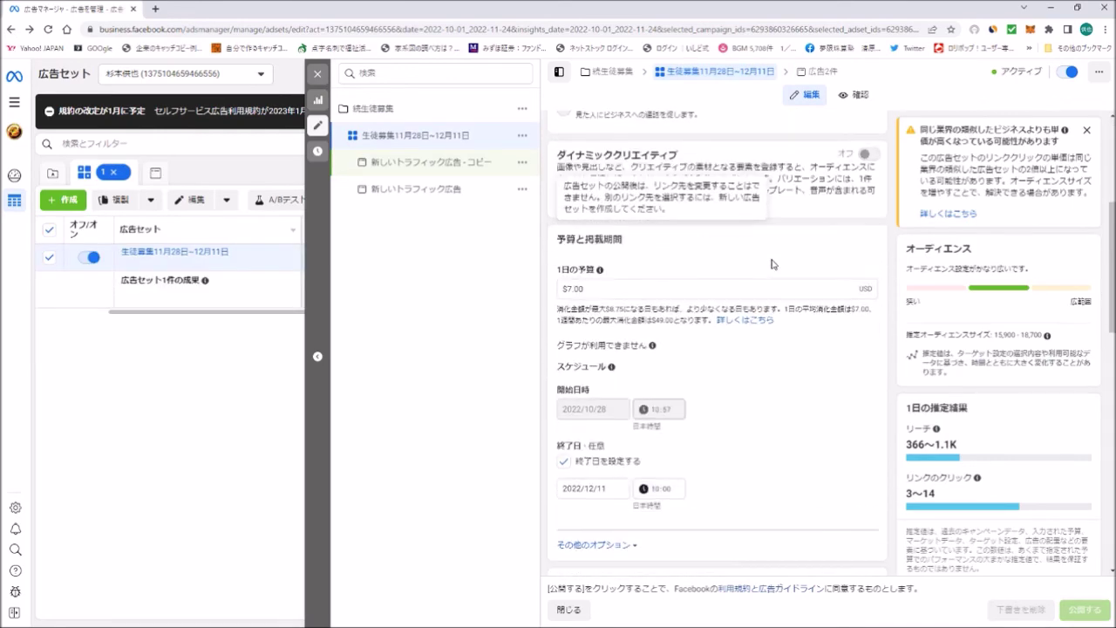
click(403, 171)
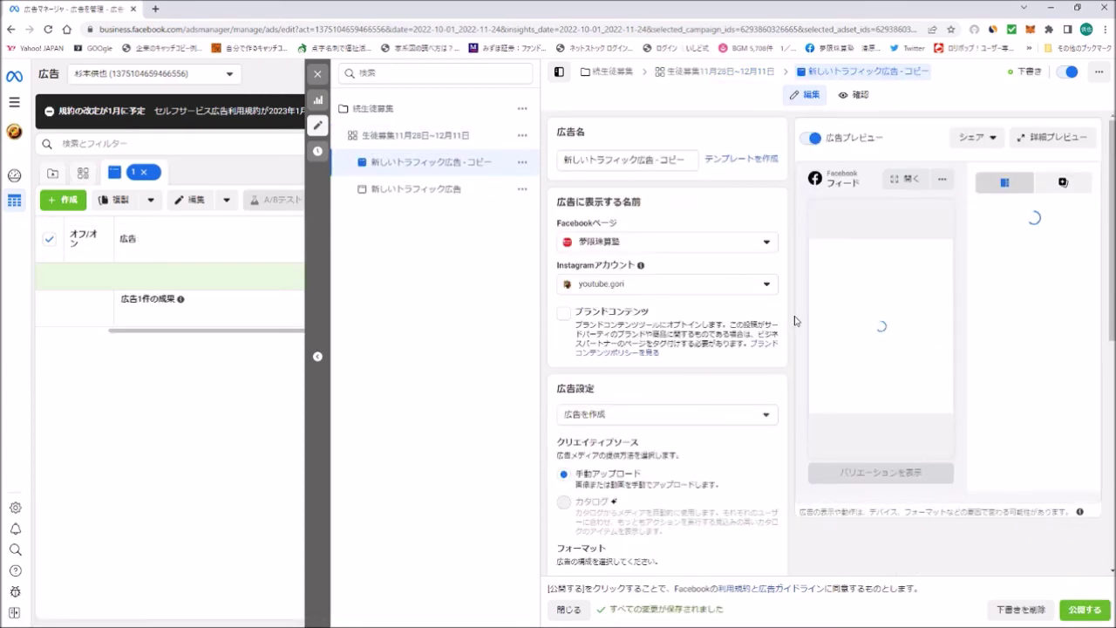
Add the チラシ② image to the copied ad's creative, keeping the recommended original crops for all placements and the default optimization settings
scroll(767, 326, down, 2)
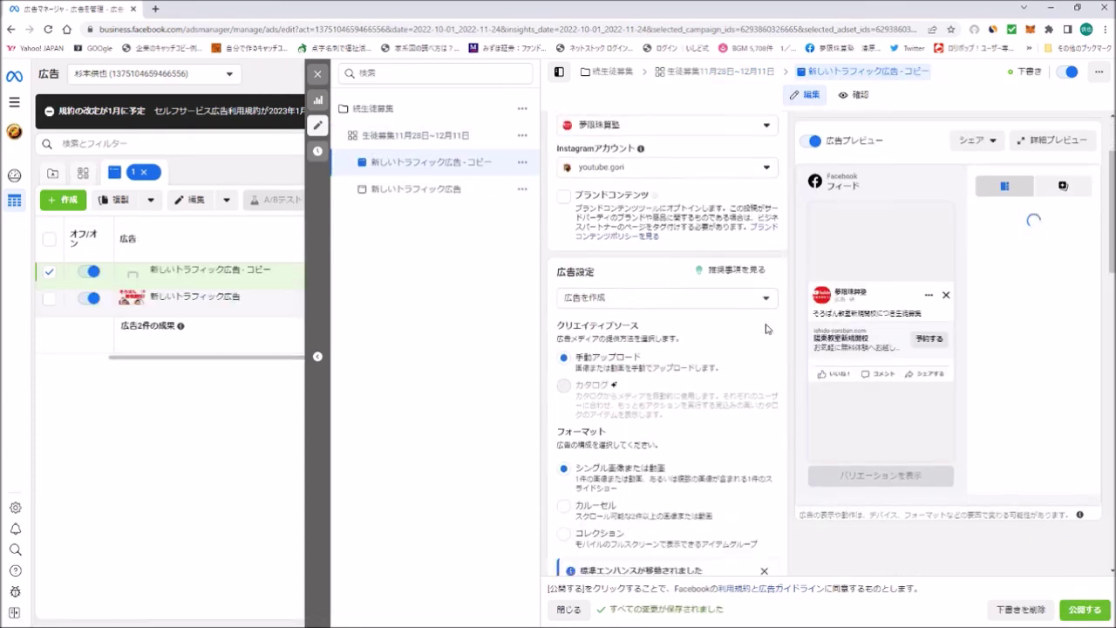
scroll(767, 326, down, 5)
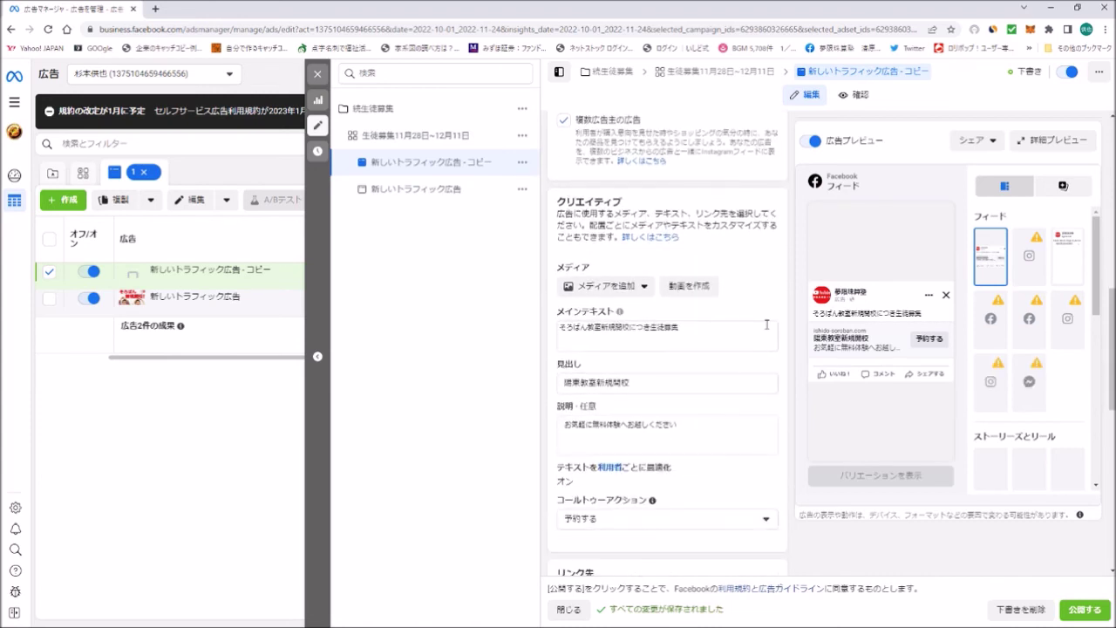
click(621, 289)
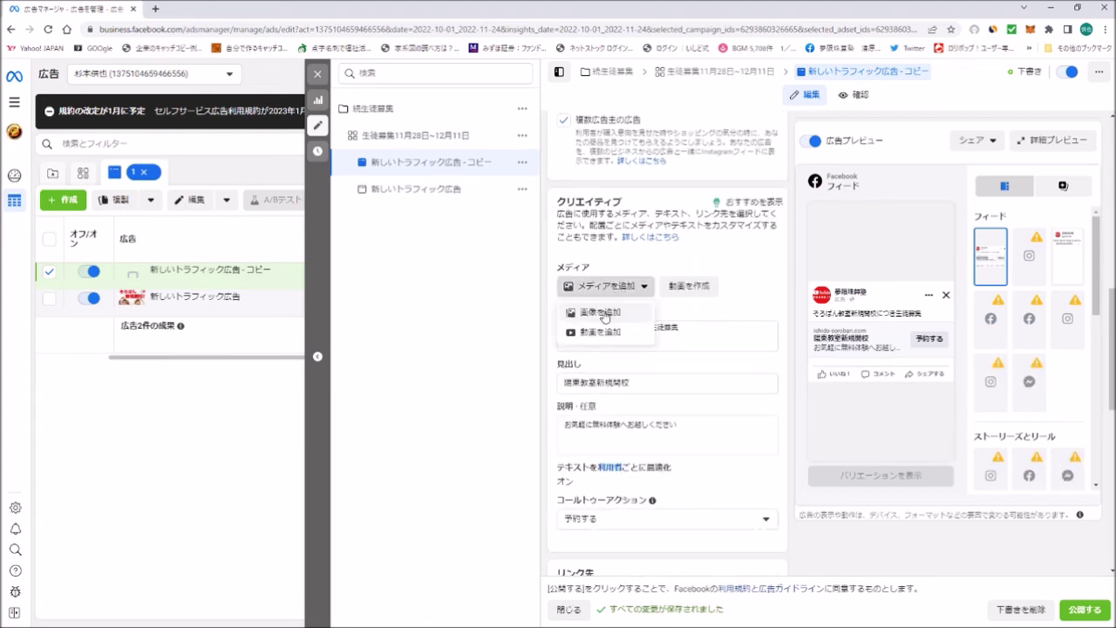
click(603, 314)
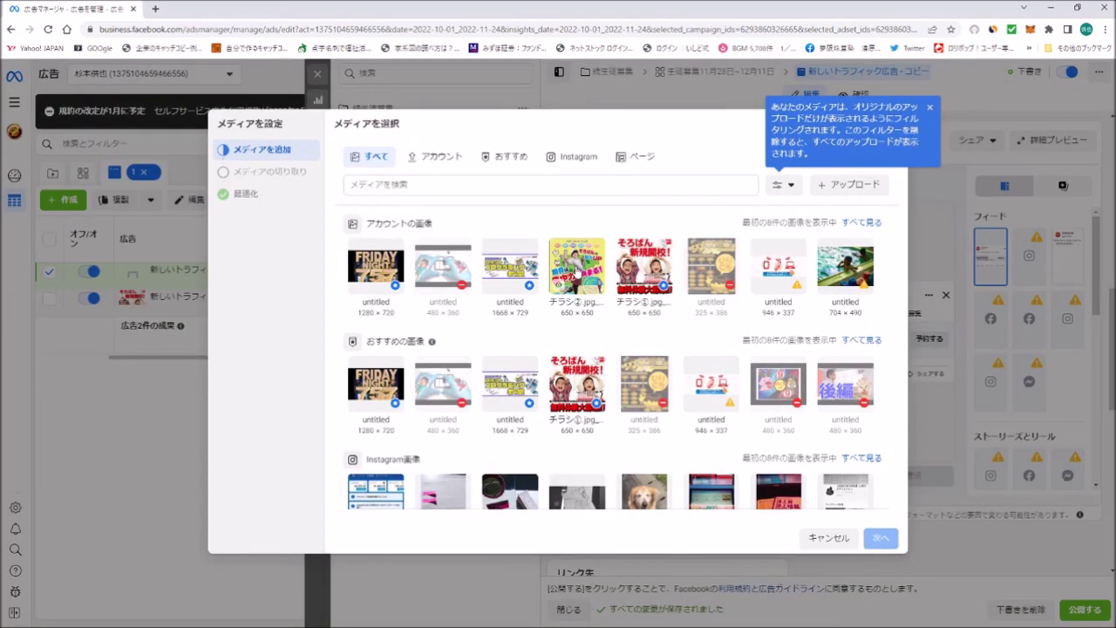
click(605, 277)
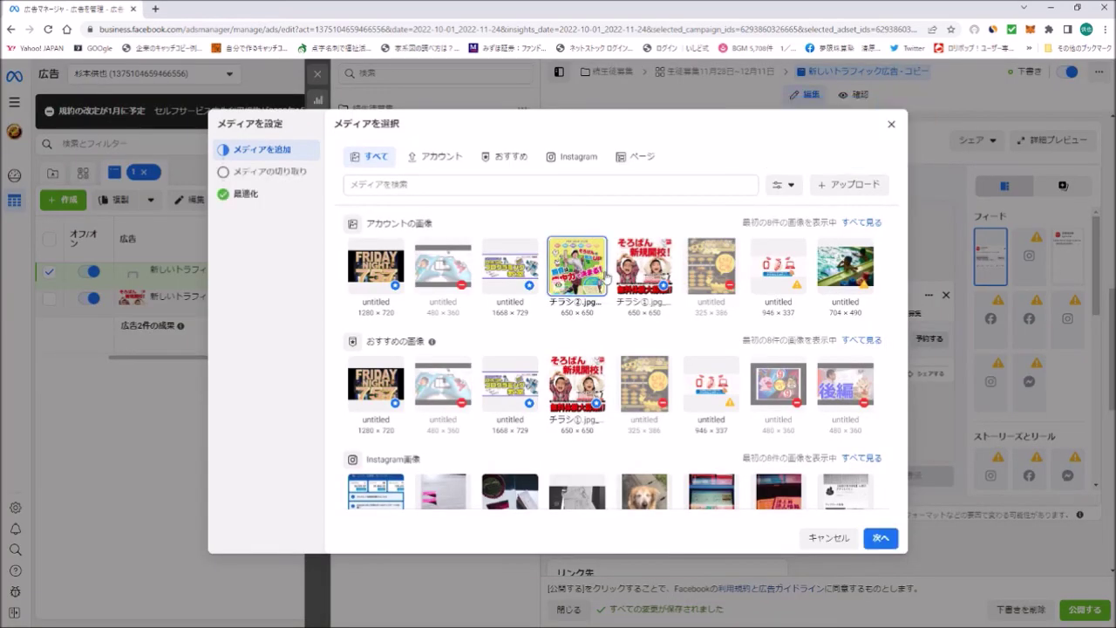
click(878, 538)
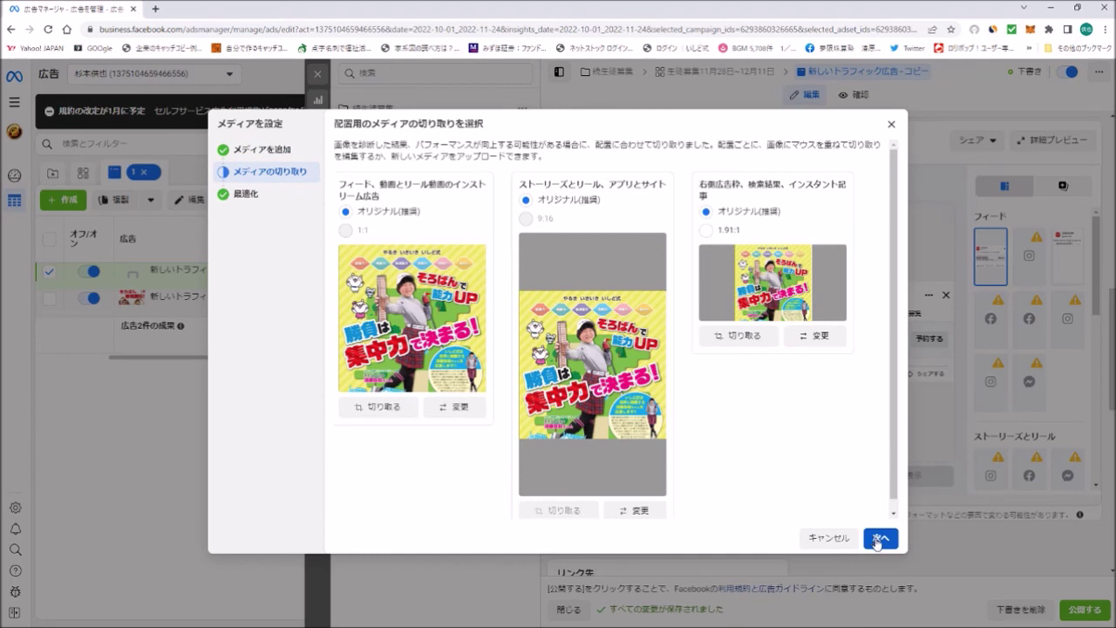
click(877, 539)
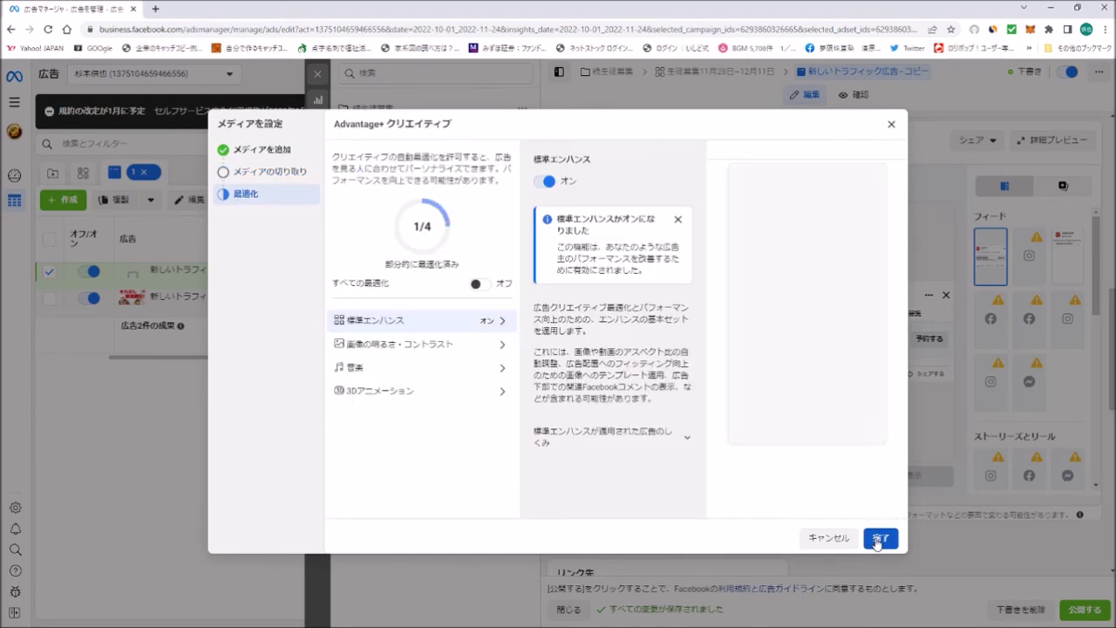
click(879, 539)
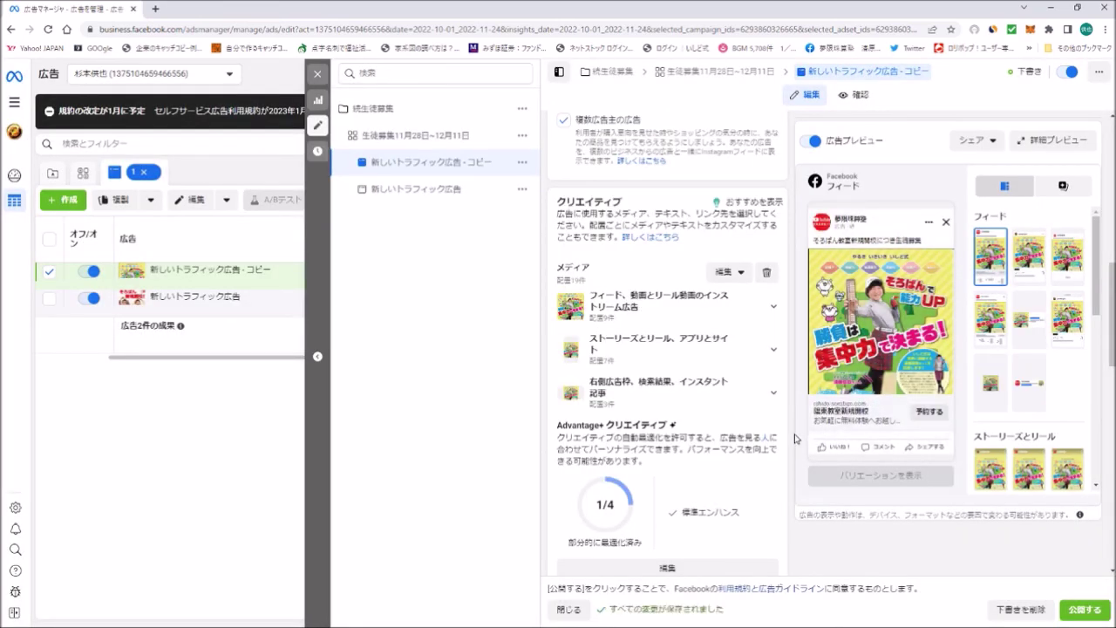
scroll(795, 438, down, 2)
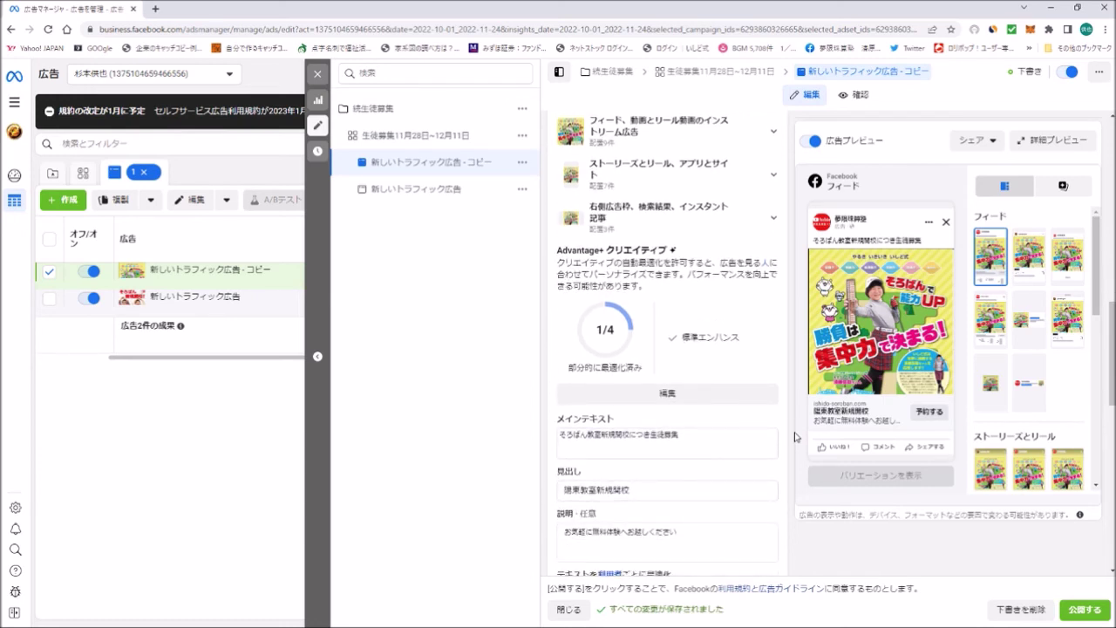
scroll(794, 437, up, 2)
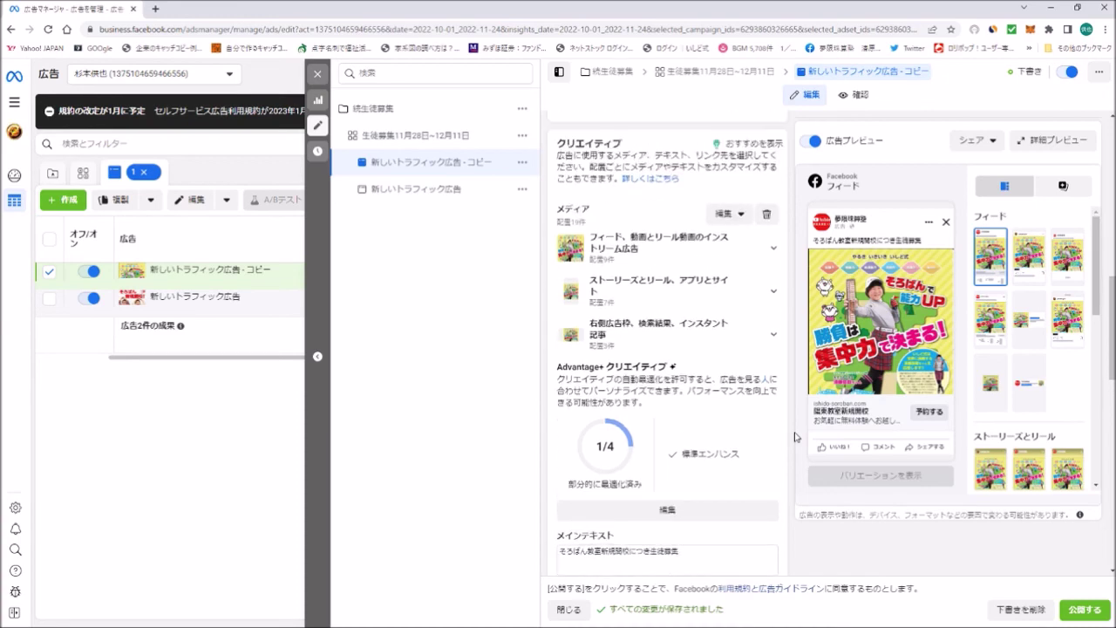
Publish 新しいトラフィック広告 - コピー after reviewing its format, creative, text and link settings, and close the ad editor
scroll(794, 437, up, 5)
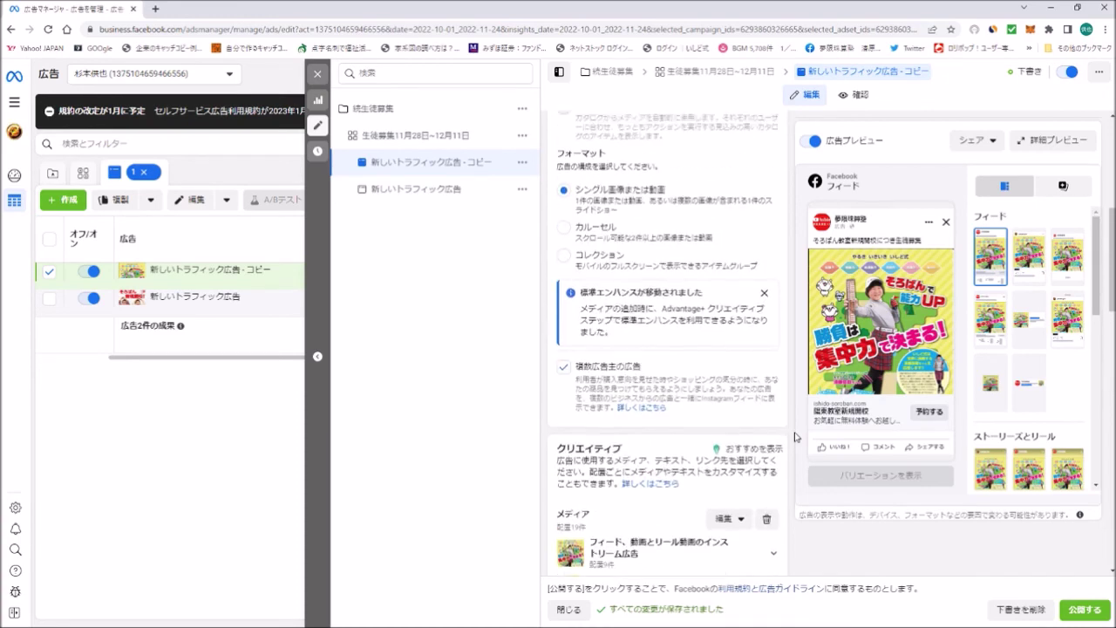
scroll(795, 436, up, 3)
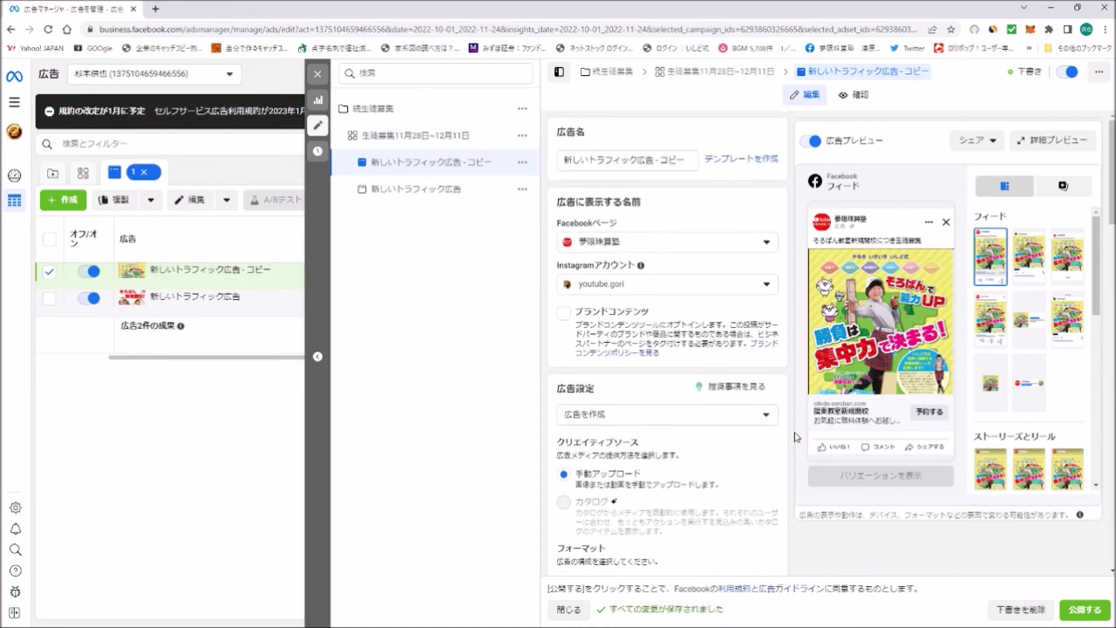
scroll(794, 437, down, 6)
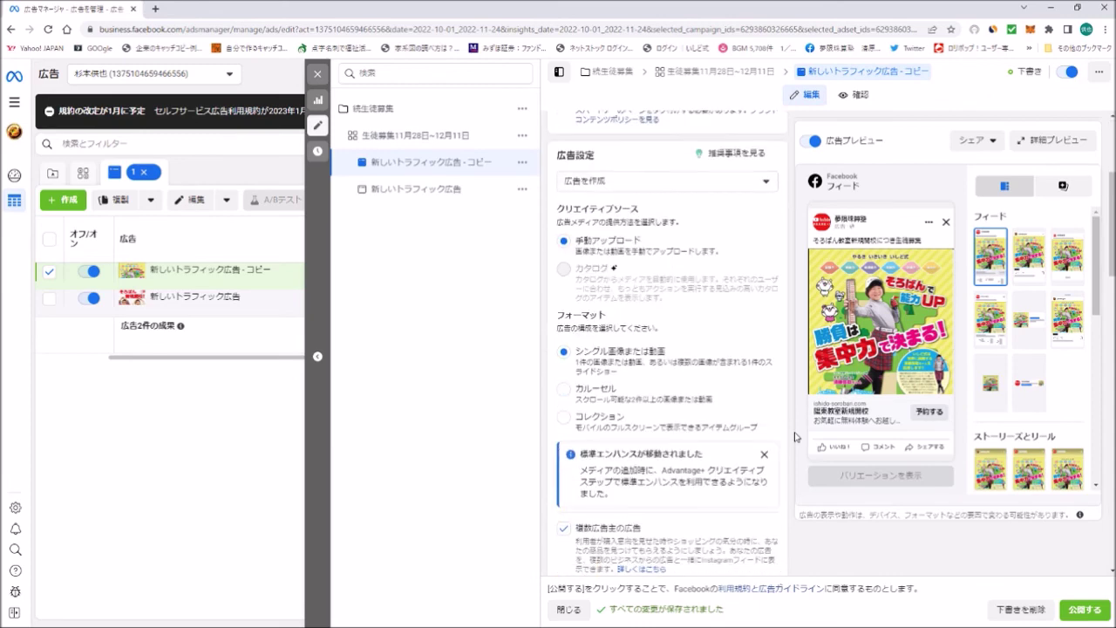
scroll(794, 437, down, 2)
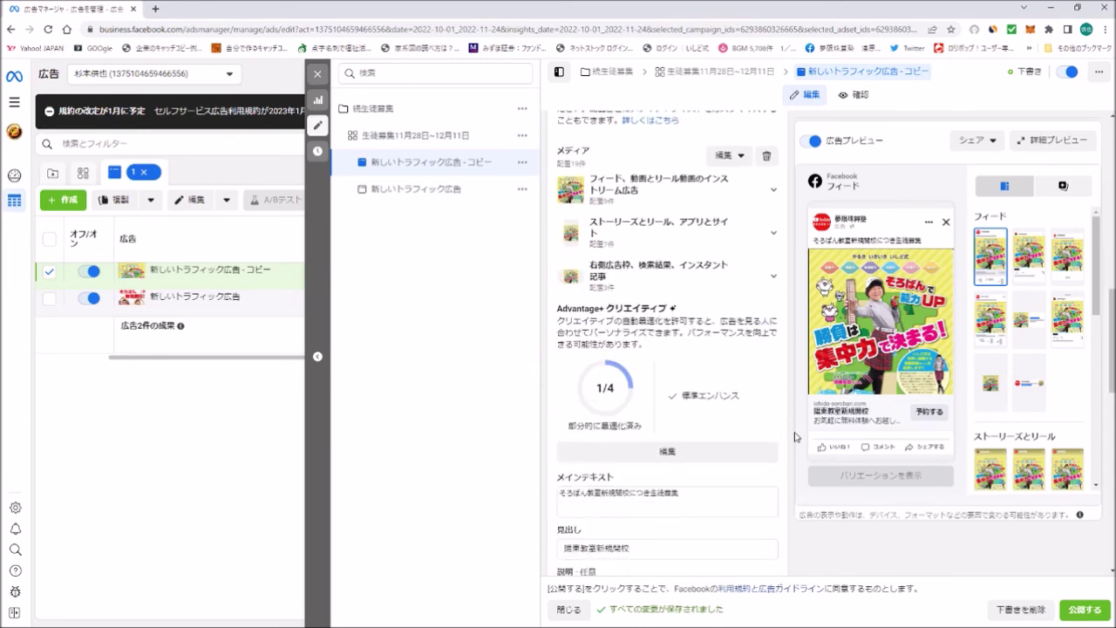
scroll(795, 437, down, 5)
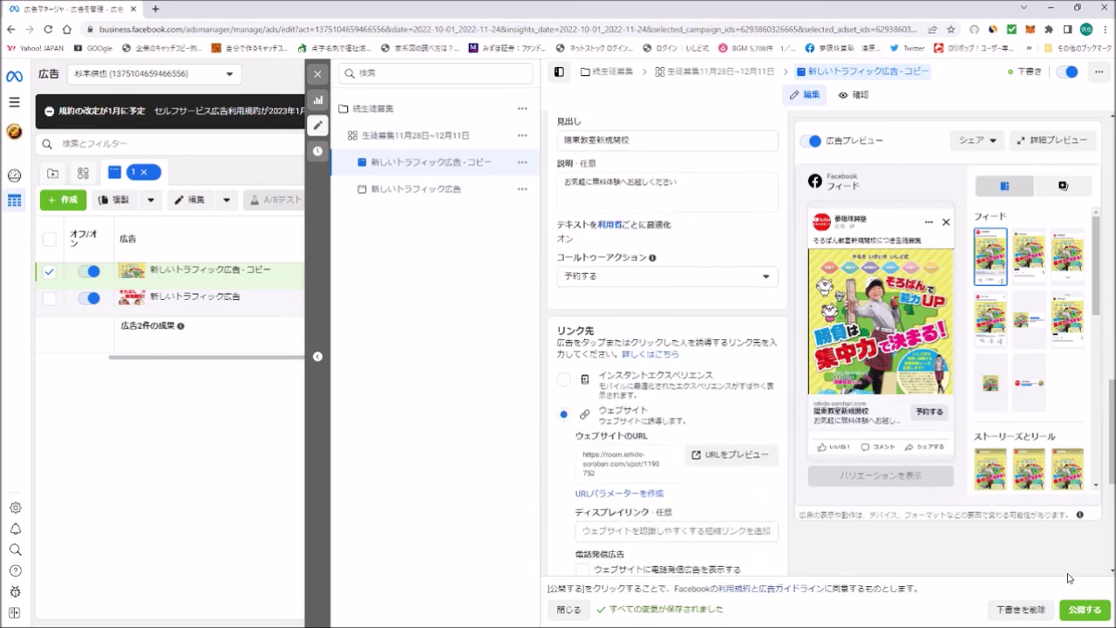
click(1078, 610)
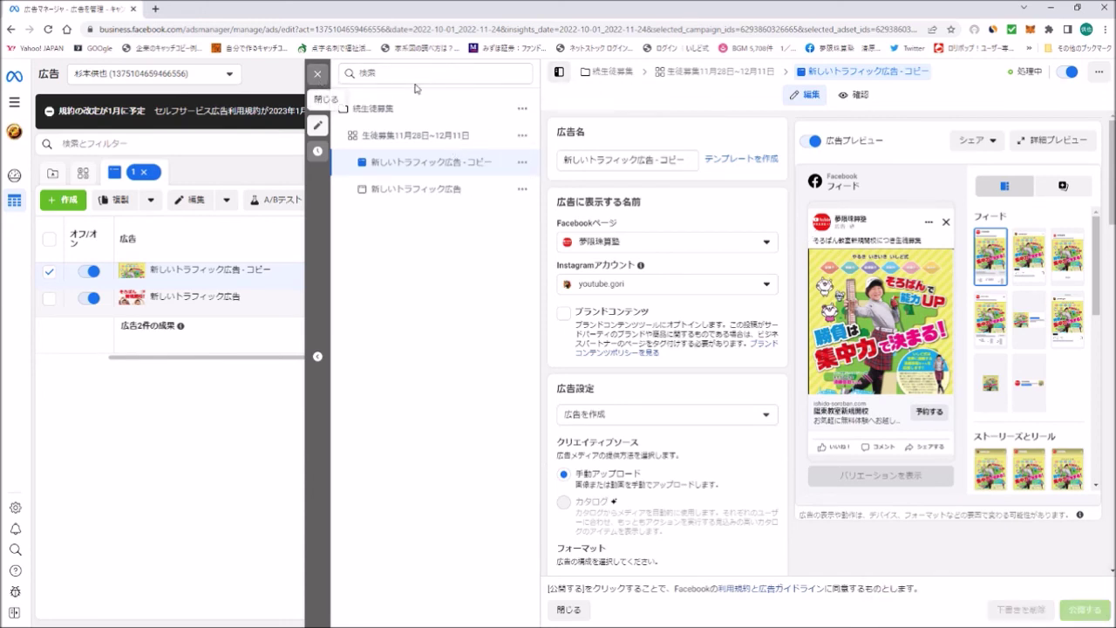
click(316, 76)
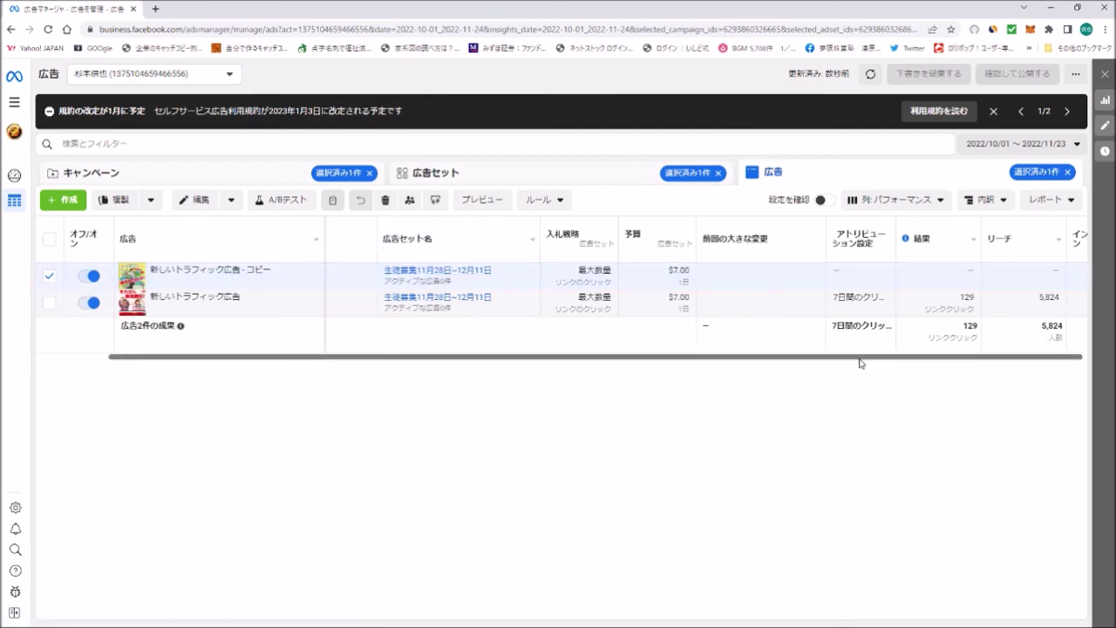
Check the delivery status and performance columns of the original and copied ads in the ads table
scroll(836, 361, left, 1)
scroll(820, 363, left, 1)
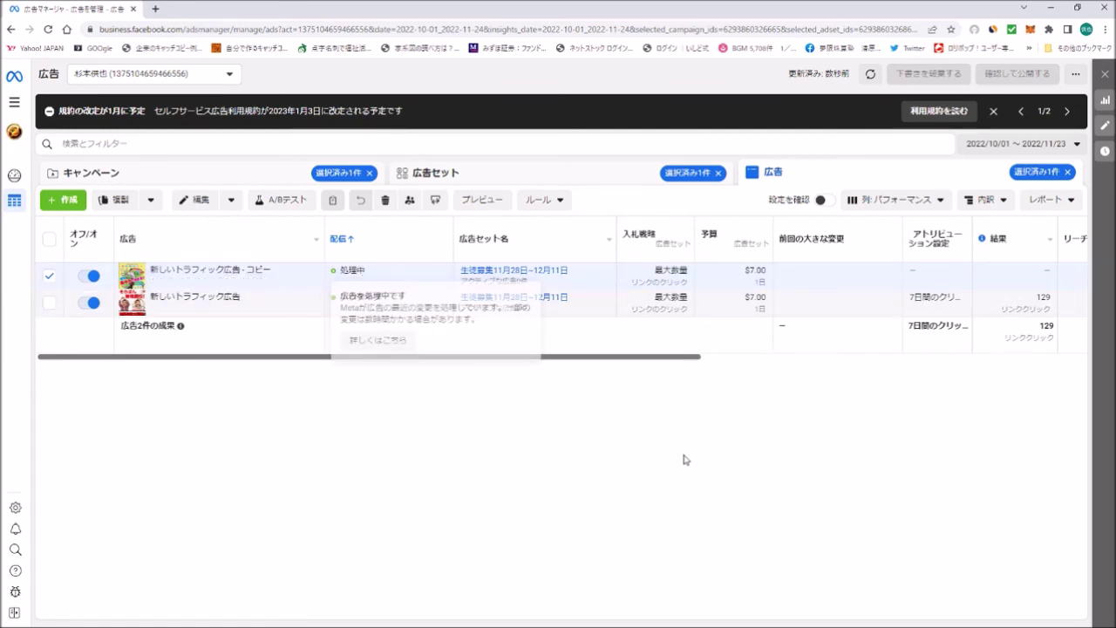
drag(462, 358, 748, 346)
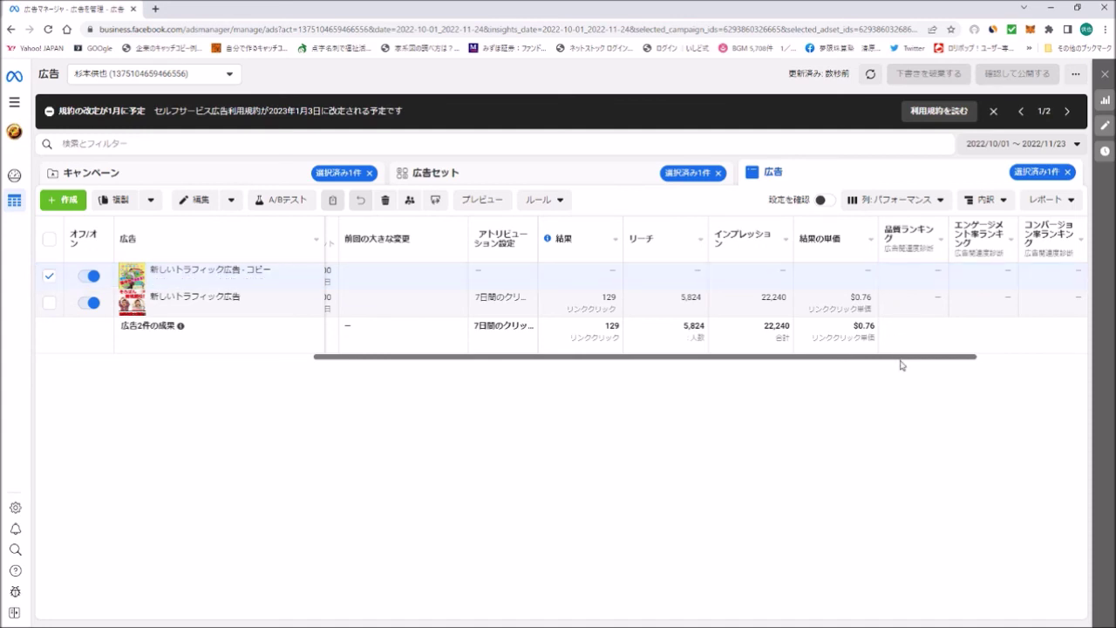
drag(902, 359, 600, 358)
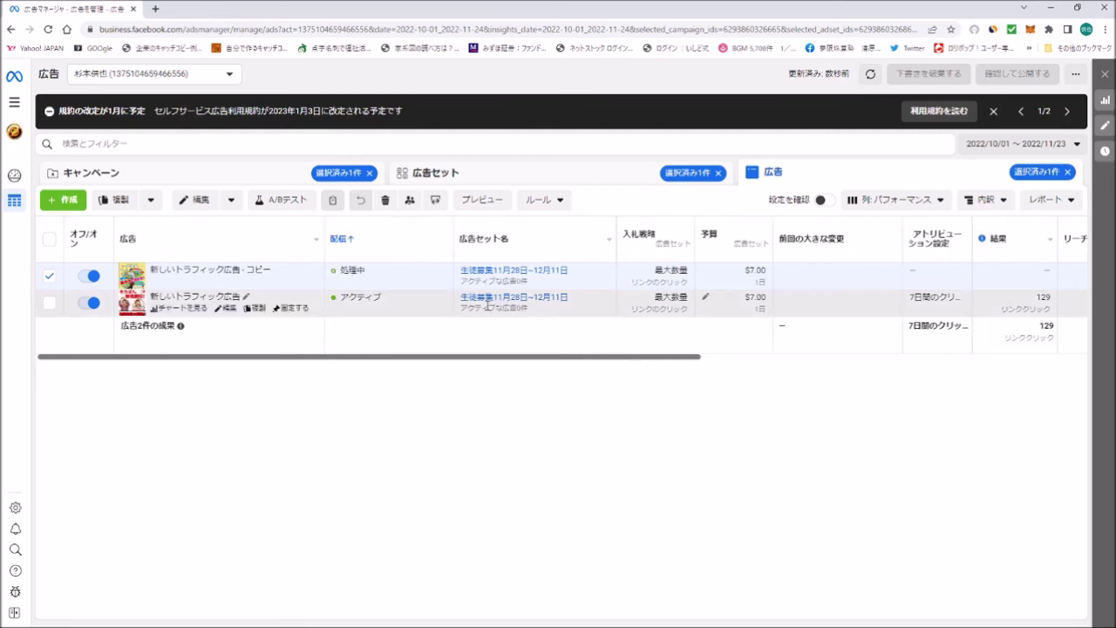